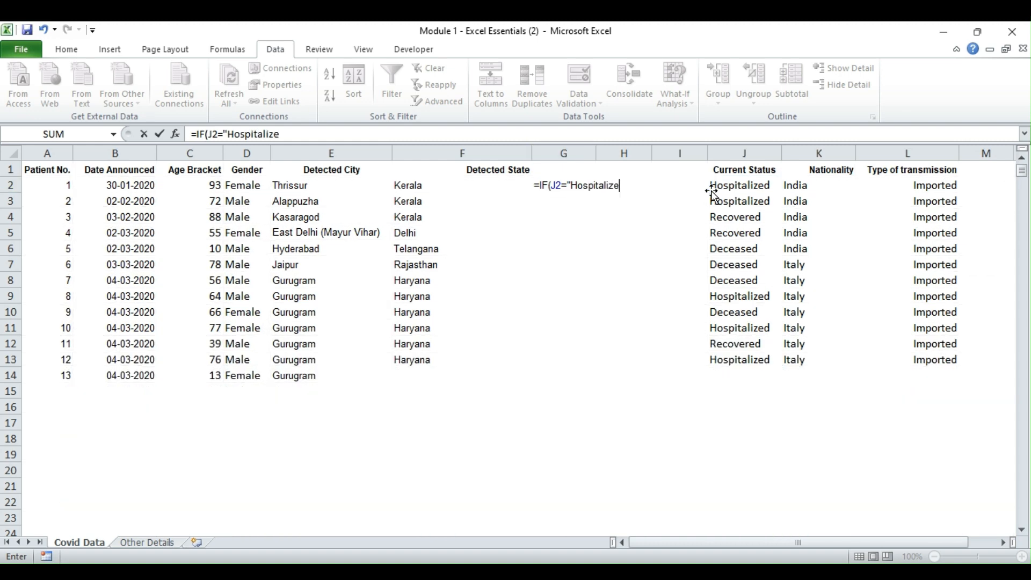
# - Complete the formula =IF(J2="Hospitalized",1,0) in G2 and fill it across to H2 and I2
pyautogui.write('d",')
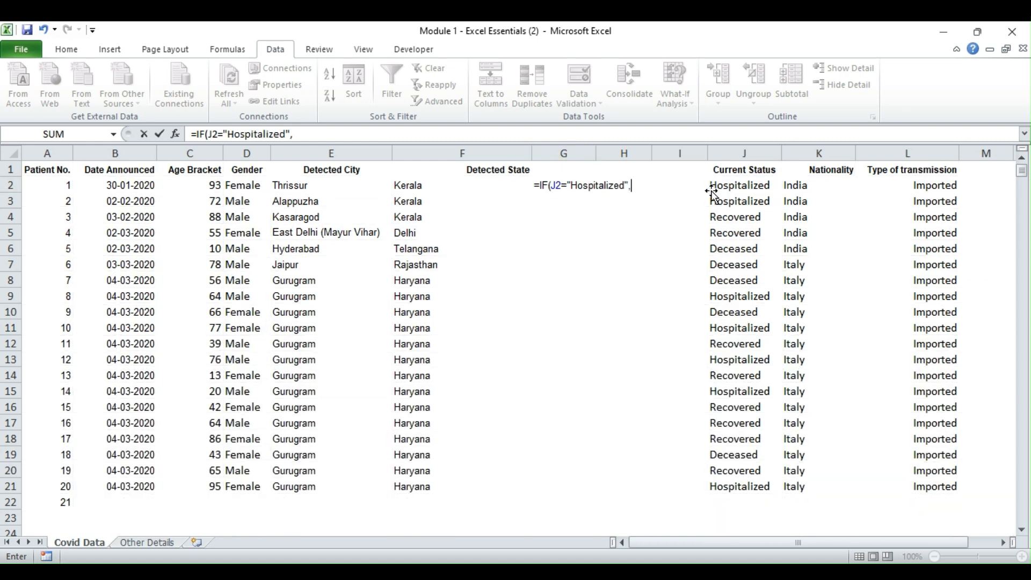
pyautogui.write('11')
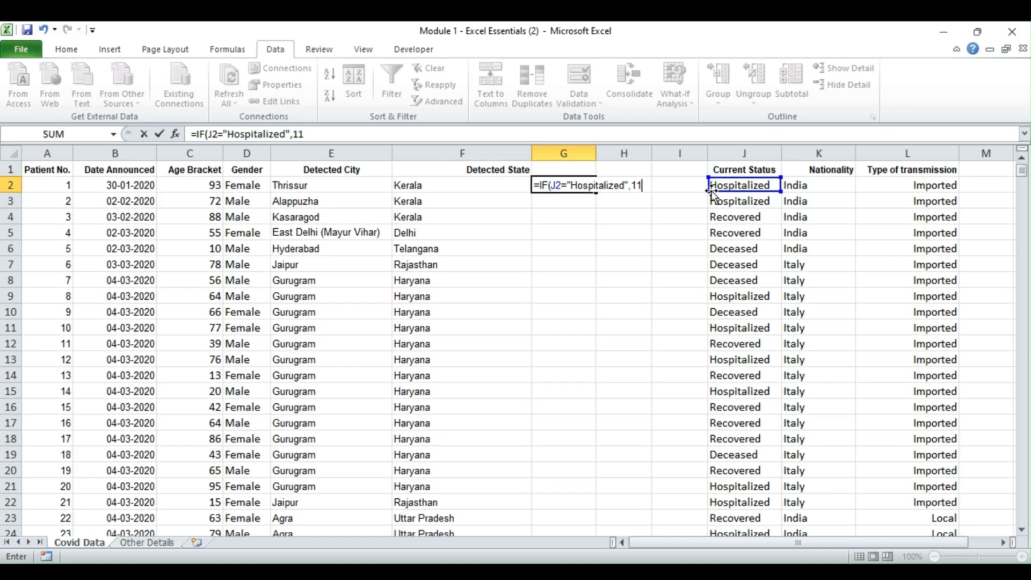
pyautogui.press('BackSpace')
pyautogui.write(',0)')
pyautogui.press('Return')
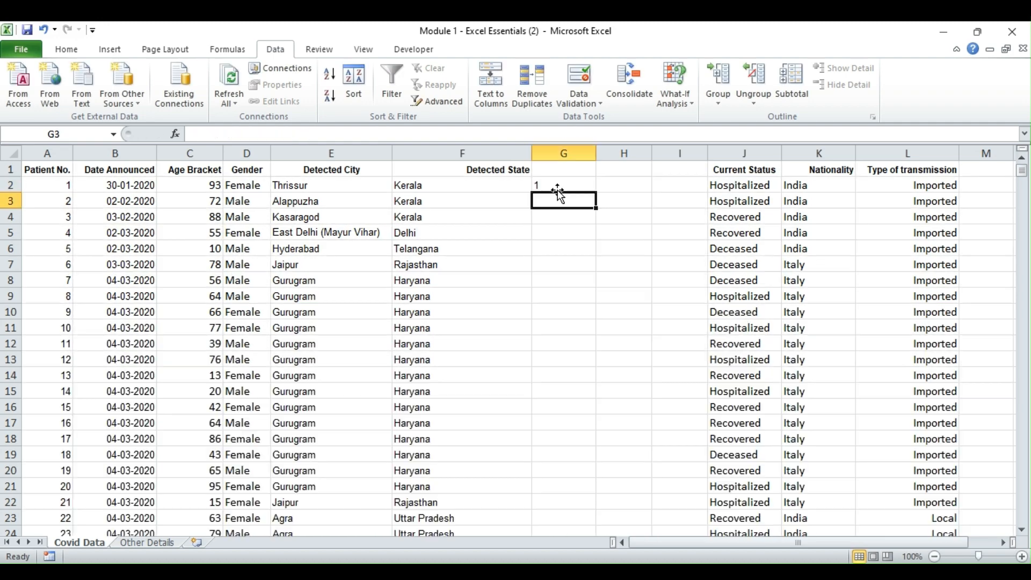
pyautogui.click(562, 185)
pyautogui.moveTo(597, 193); pyautogui.dragTo(690, 189)
# - Edit the formula in H2 to =IF(J2="Recovered",1,0)
pyautogui.click(636, 181)
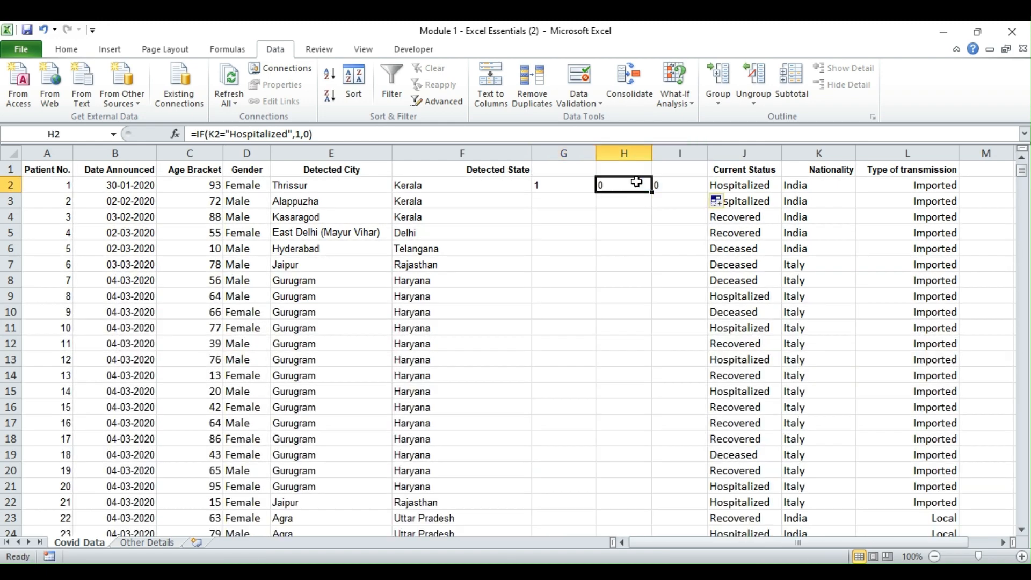
pyautogui.doubleClick(637, 181)
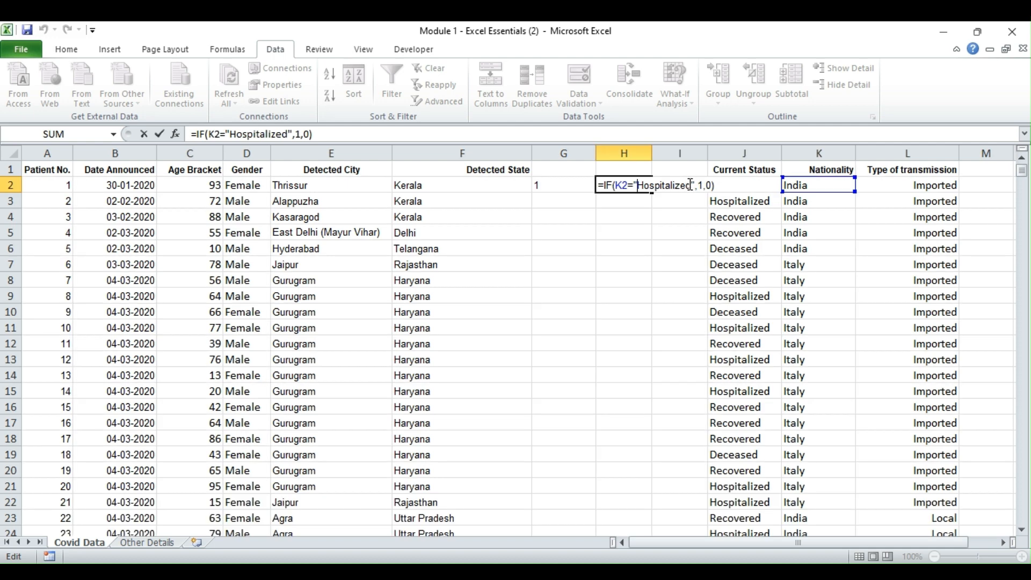
pyautogui.press('BackSpace')
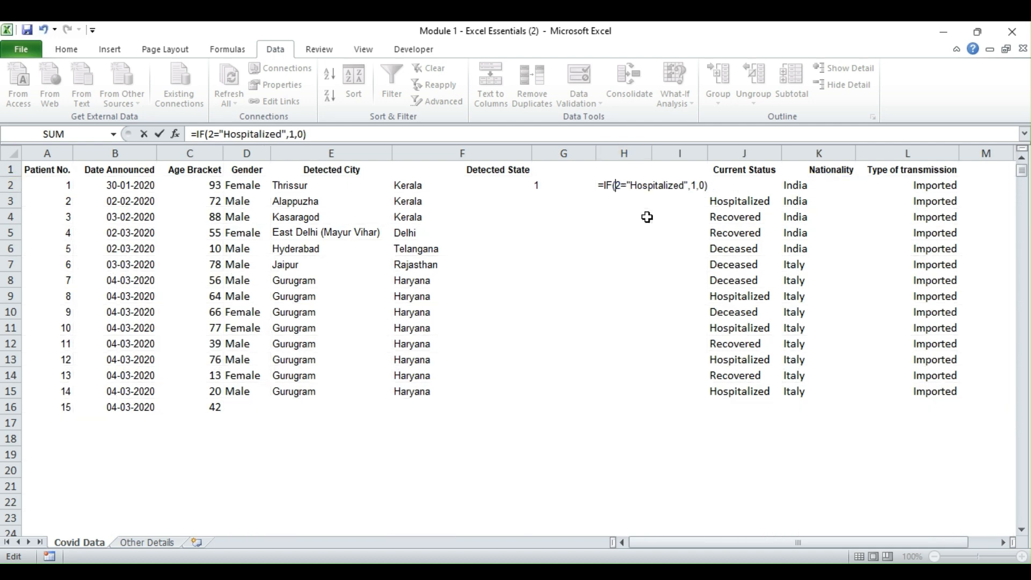
pyautogui.write('J')
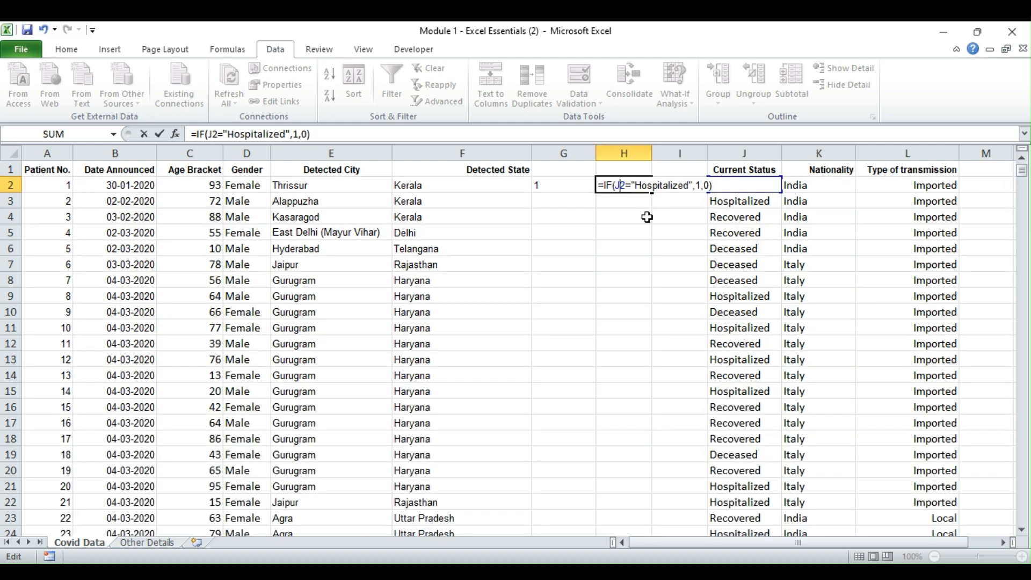
pyautogui.click(690, 185)
pyautogui.press('BackSpace')
pyautogui.press('BackSpace')
pyautogui.press('BackSpace')
pyautogui.press('BackSpace')
pyautogui.press('BackSpace')
pyautogui.press('BackSpace')
pyautogui.press('BackSpace')
pyautogui.press('BackSpace')
pyautogui.press('BackSpace')
pyautogui.press('BackSpace')
pyautogui.press('BackSpace')
pyautogui.press('BackSpace')
pyautogui.write('Recpo')
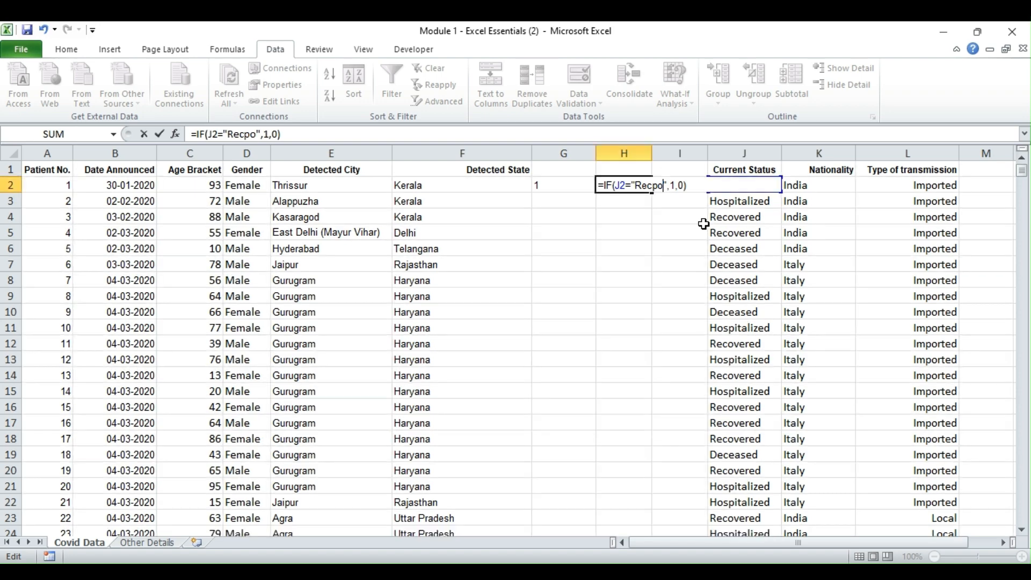
pyautogui.press('BackSpace')
pyautogui.press('BackSpace')
pyautogui.write('overed')
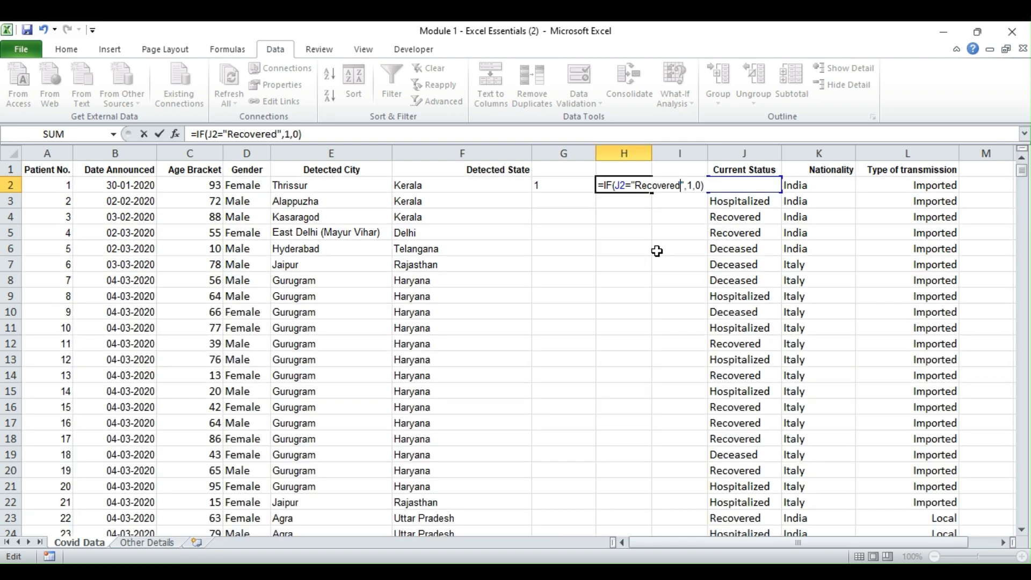
pyautogui.press('Return')
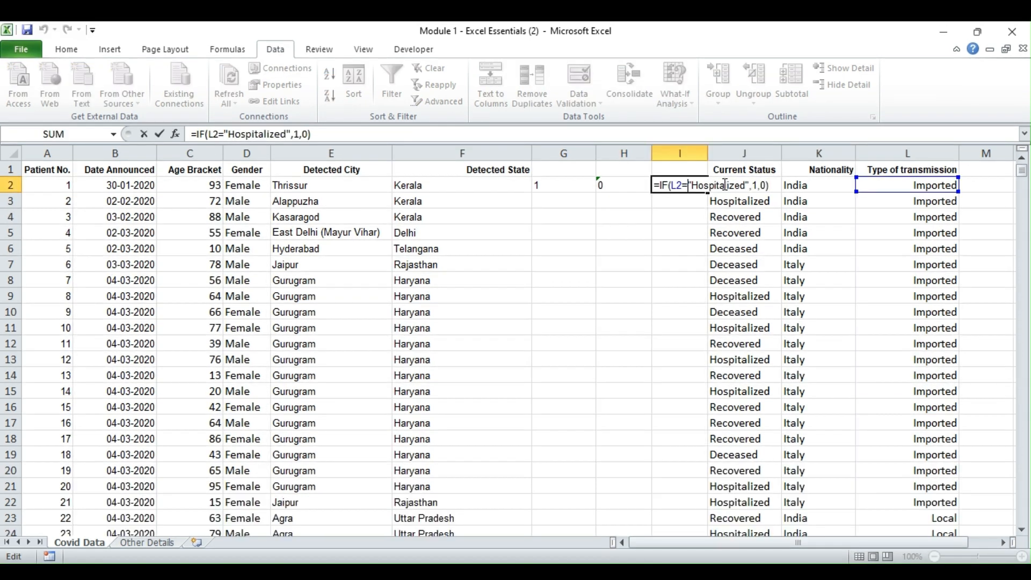
# - Edit the formula in I2 to =IF(J2="Deceased",1,0)
pyautogui.press('BackSpace')
pyautogui.write('J')
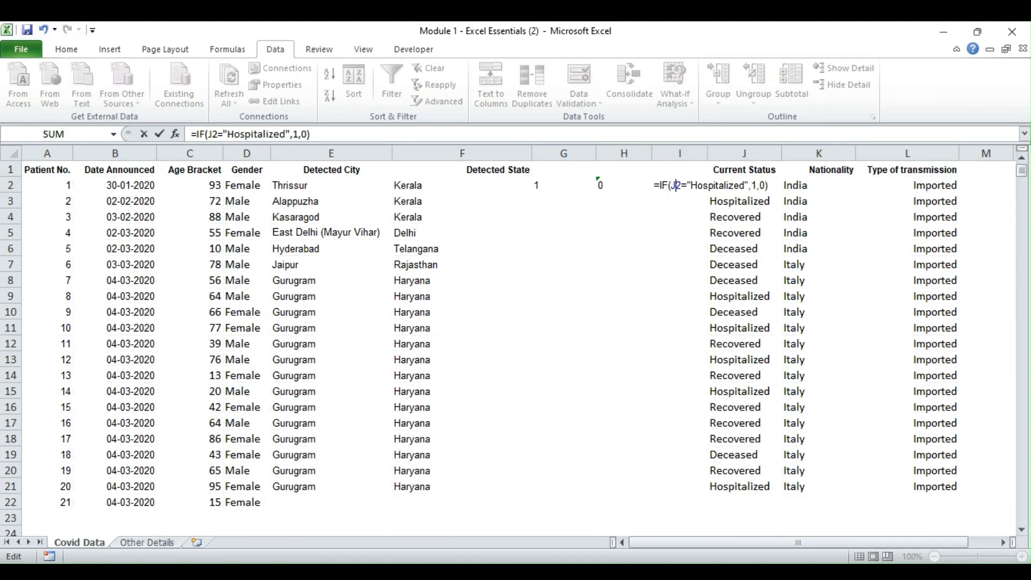
pyautogui.click(745, 184)
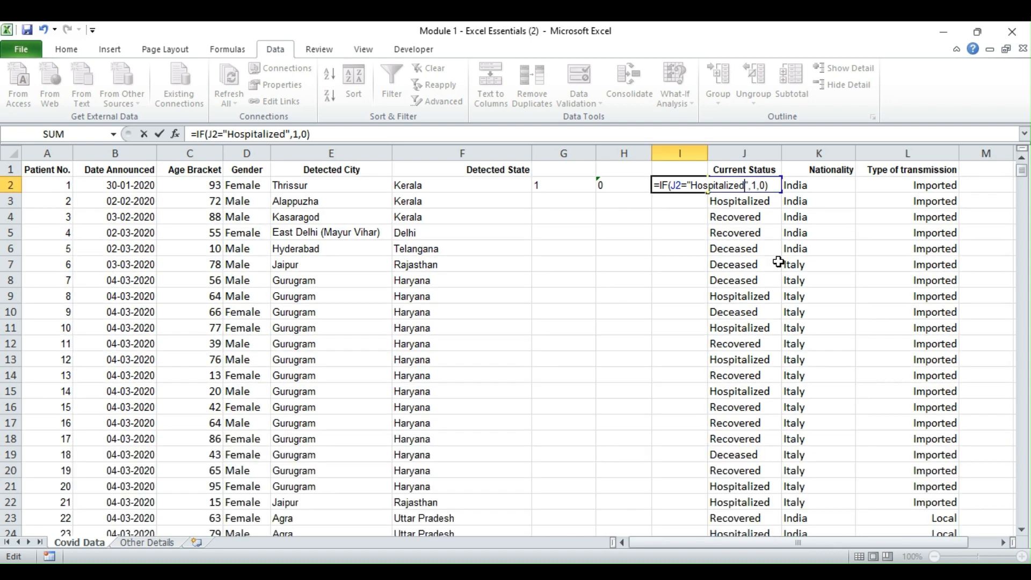
pyautogui.press('BackSpace')
pyautogui.press('BackSpace')
pyautogui.press('BackSpace')
pyautogui.press('BackSpace')
pyautogui.press('BackSpace')
pyautogui.press('BackSpace')
pyautogui.press('BackSpace')
pyautogui.press('BackSpace')
pyautogui.press('BackSpace')
pyautogui.press('BackSpace')
pyautogui.press('BackSpace')
pyautogui.press('BackSpace')
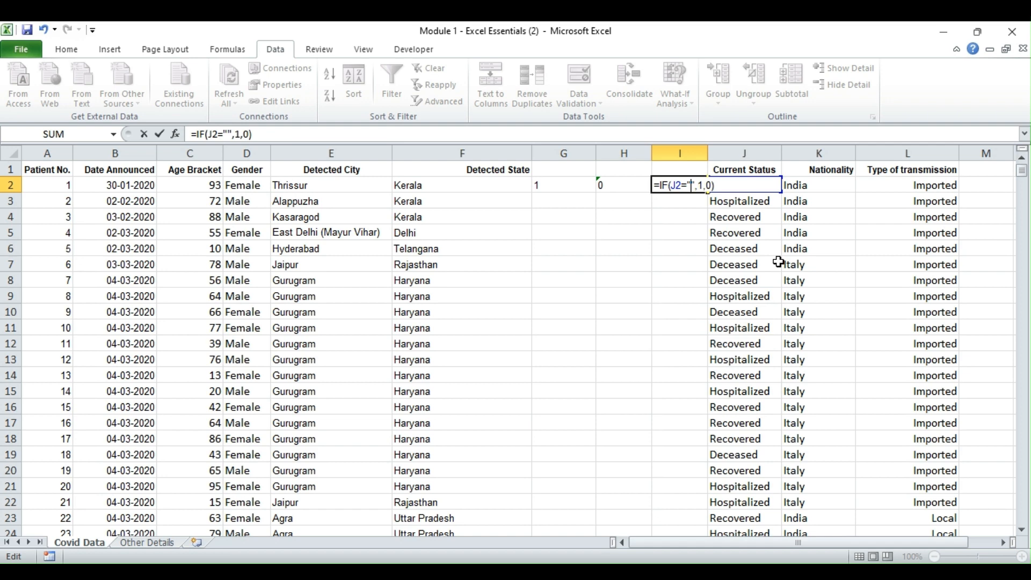
pyautogui.write('Deceased')
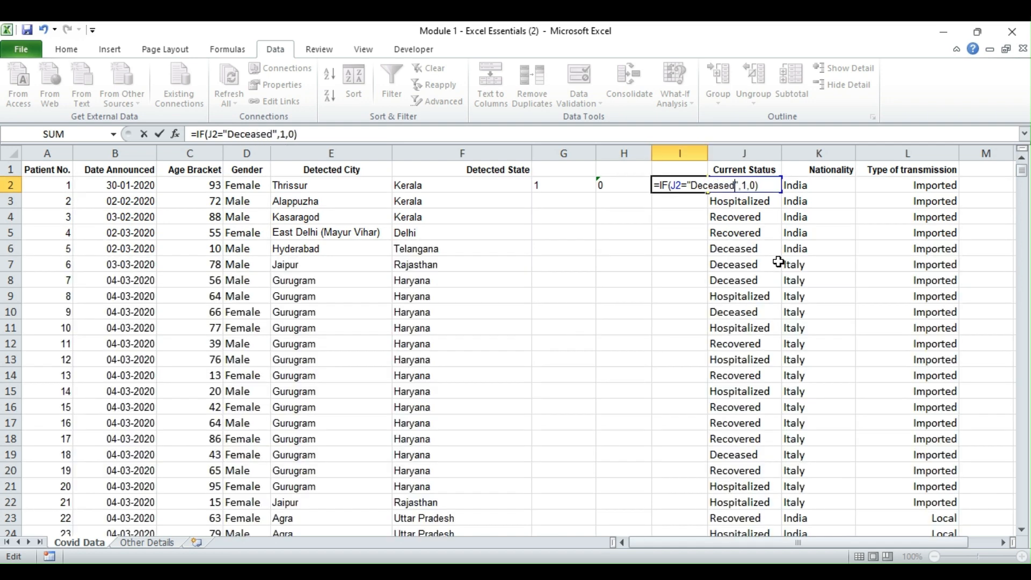
pyautogui.press('Return')
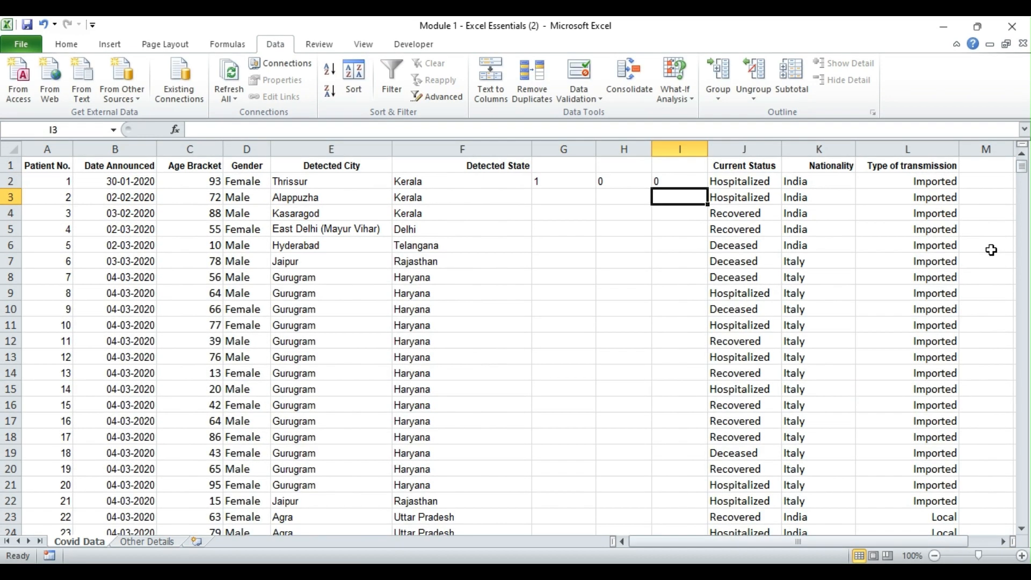
# - Fill the formulas in G2, H2 and I2 down their columns to the last patient row
pyautogui.click(582, 176)
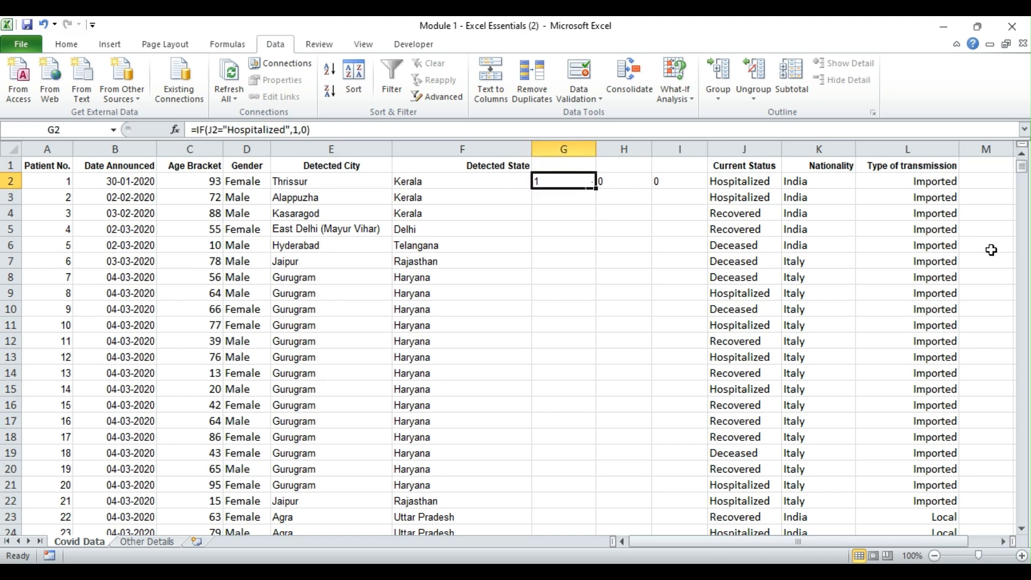
pyautogui.doubleClick(596, 188)
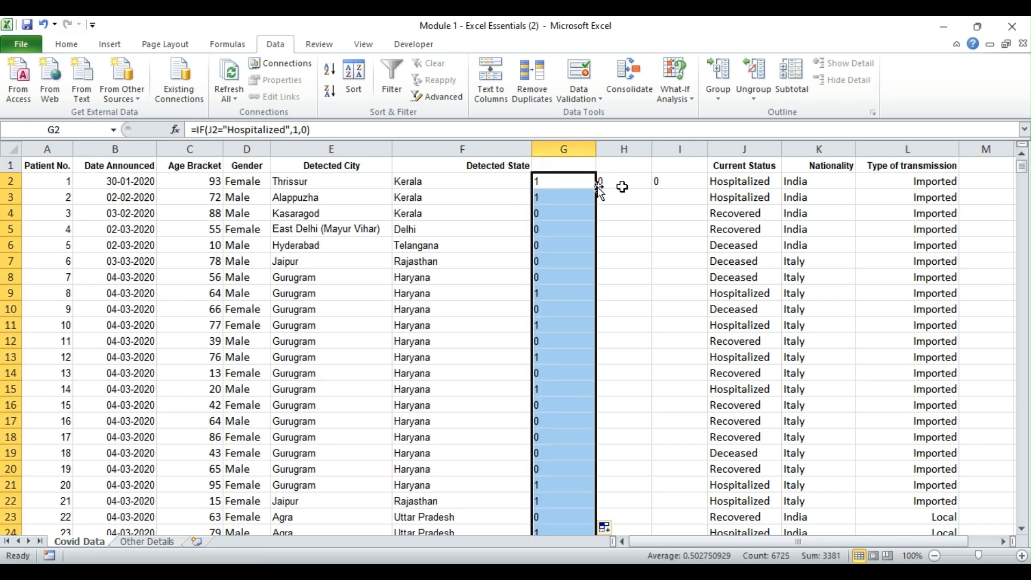
pyautogui.click(621, 185)
pyautogui.click(656, 182)
pyautogui.click(647, 182)
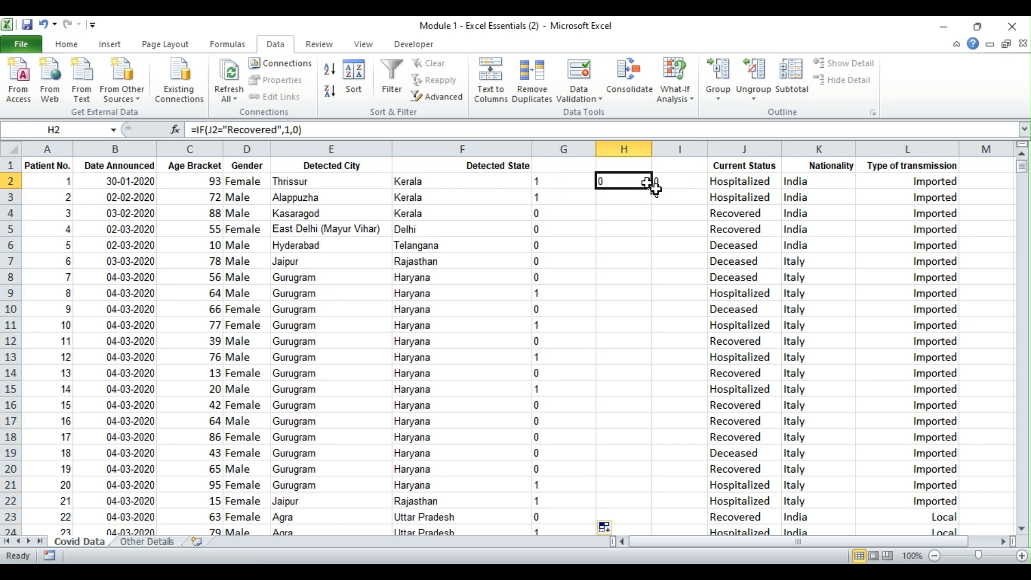
pyautogui.doubleClick(649, 186)
pyautogui.click(698, 184)
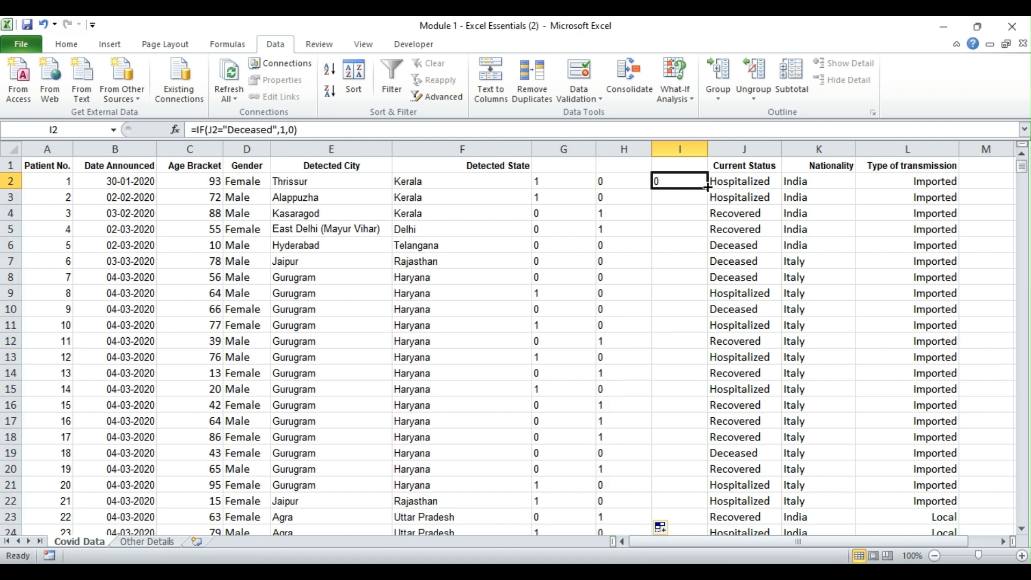
pyautogui.doubleClick(709, 187)
# - Copy the Hospitalized text from J2 into G1 as the header of column G
pyautogui.click(568, 165)
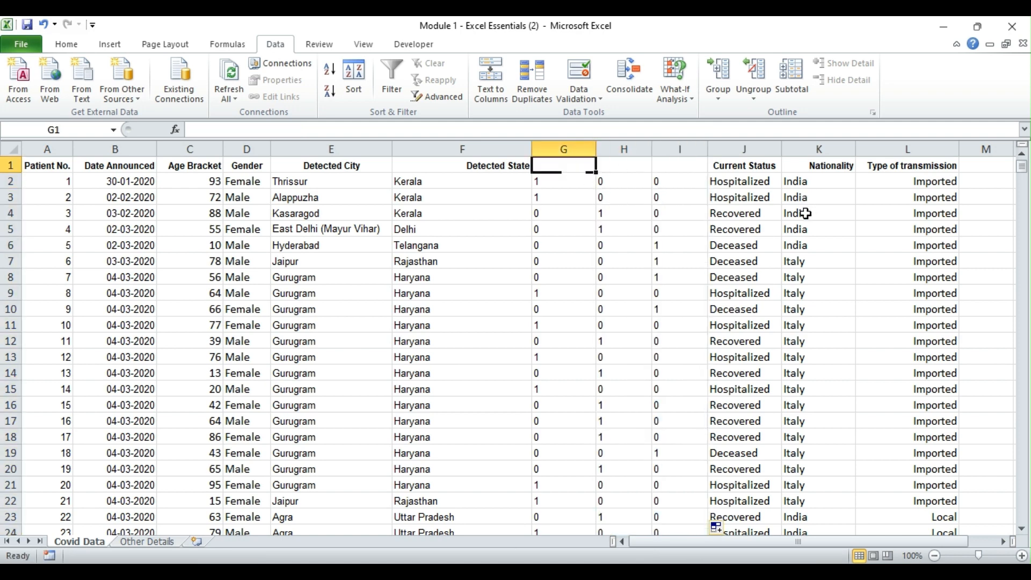
pyautogui.click(739, 186)
pyautogui.hotkey('ctrl', 'c')
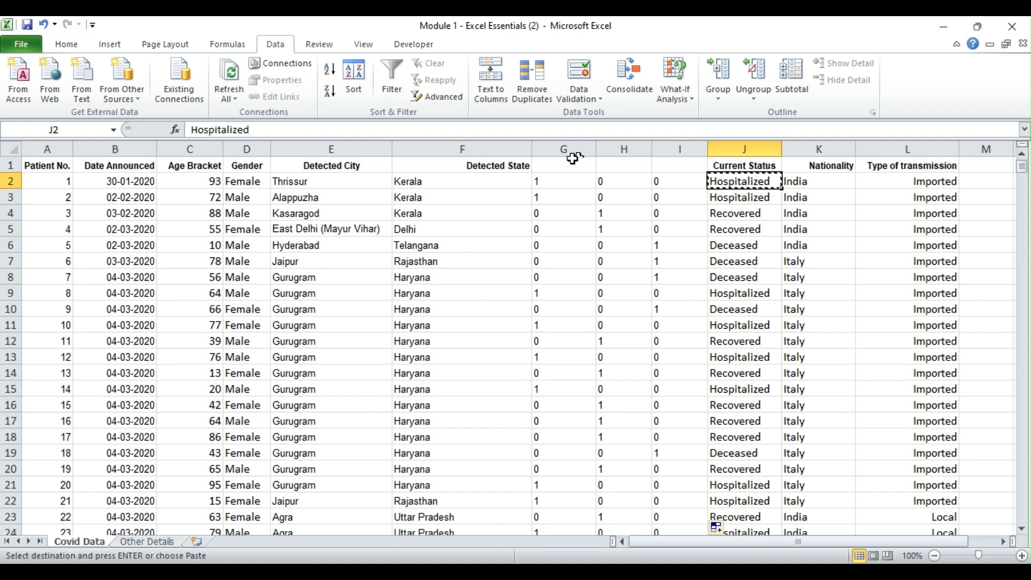
pyautogui.click(572, 163)
pyautogui.hotkey('ctrl', 'v')
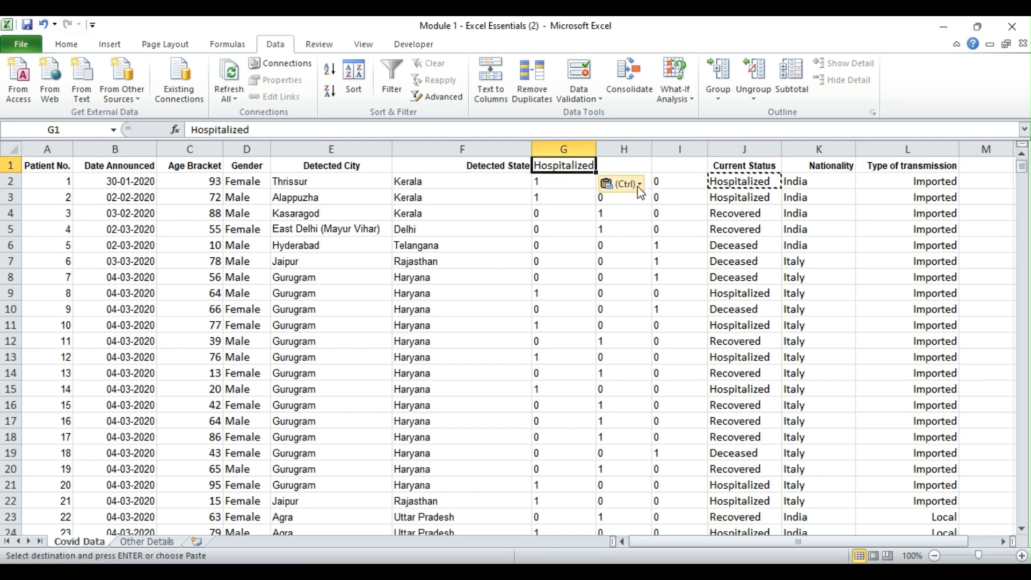
pyautogui.click(633, 214)
pyautogui.doubleClick(686, 186)
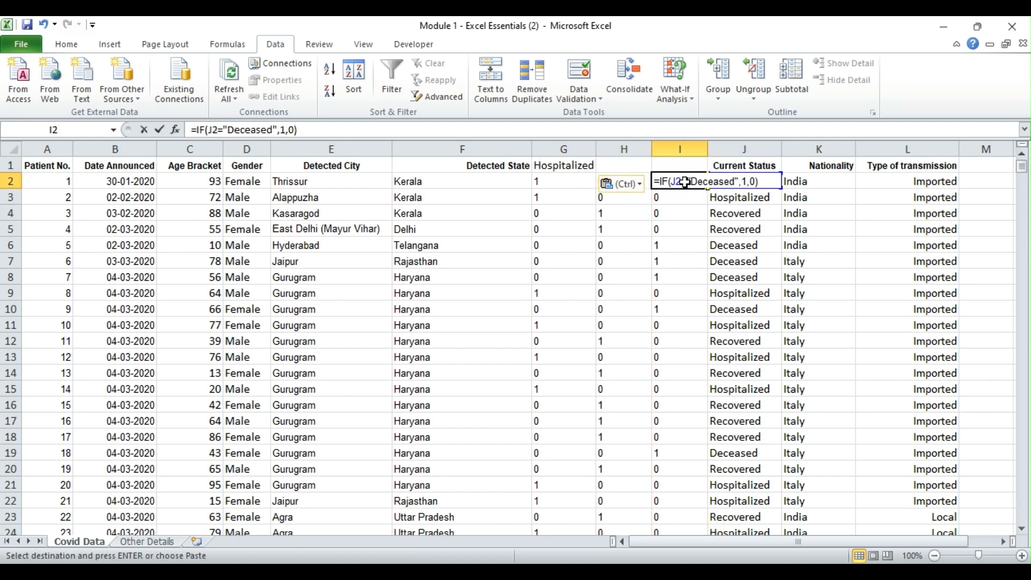
pyautogui.click(717, 249)
pyautogui.press('BackSpace')
pyautogui.press('BackSpace')
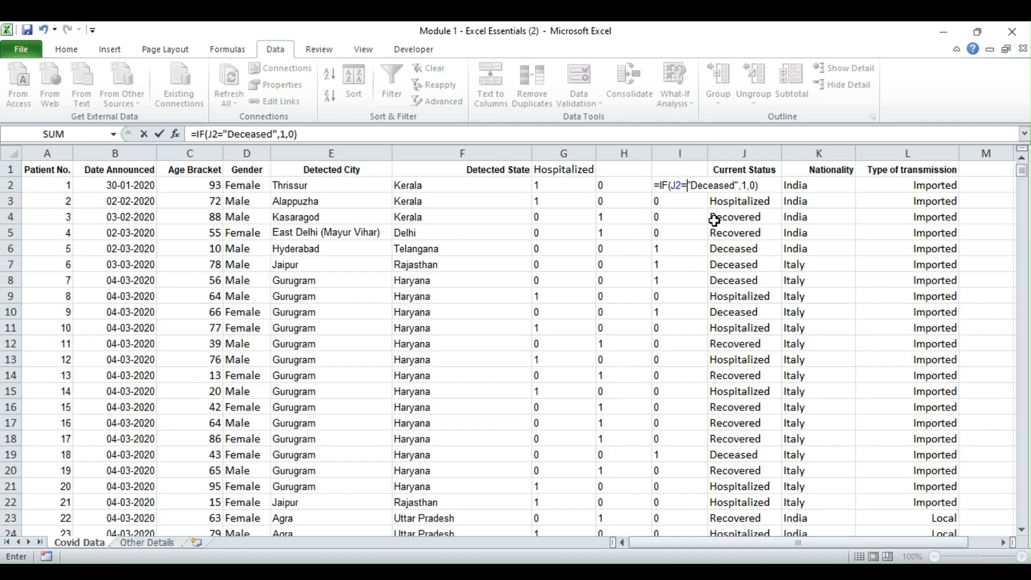
pyautogui.press('Return')
# - Enter the header Deceased in I1 and the header Recovered in H1
pyautogui.click(669, 164)
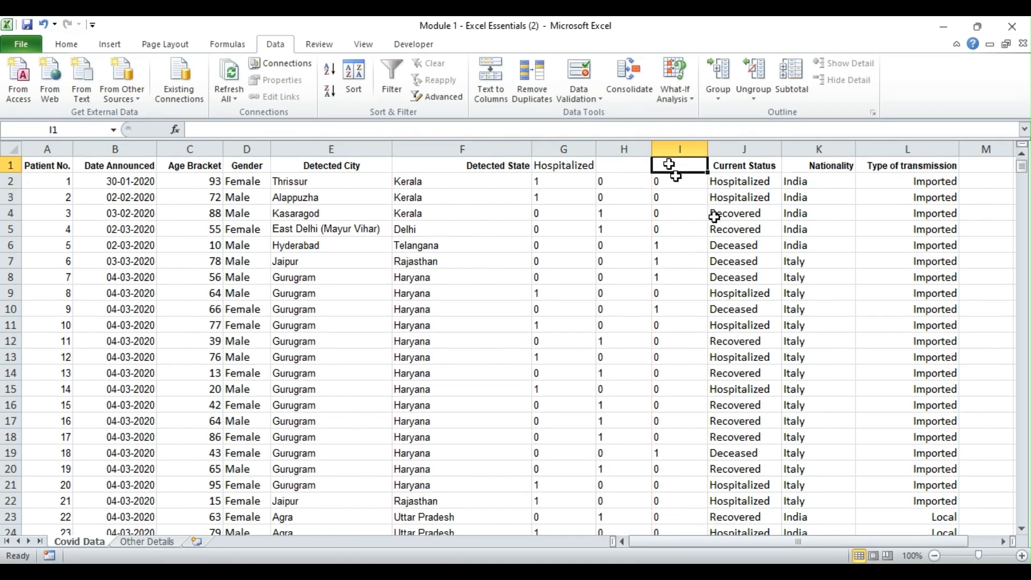
pyautogui.hotkey('ctrl', 'v')
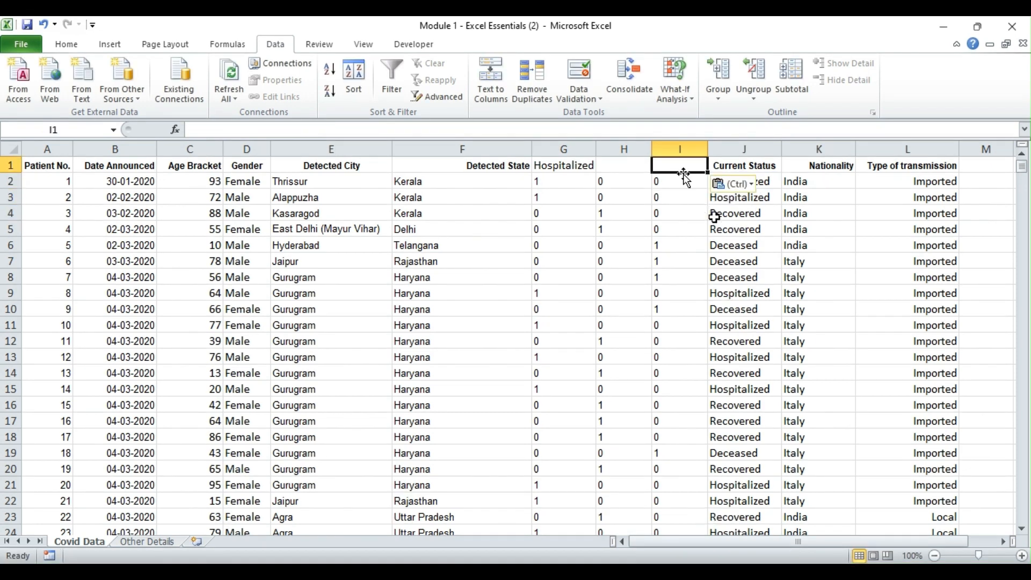
pyautogui.write('De')
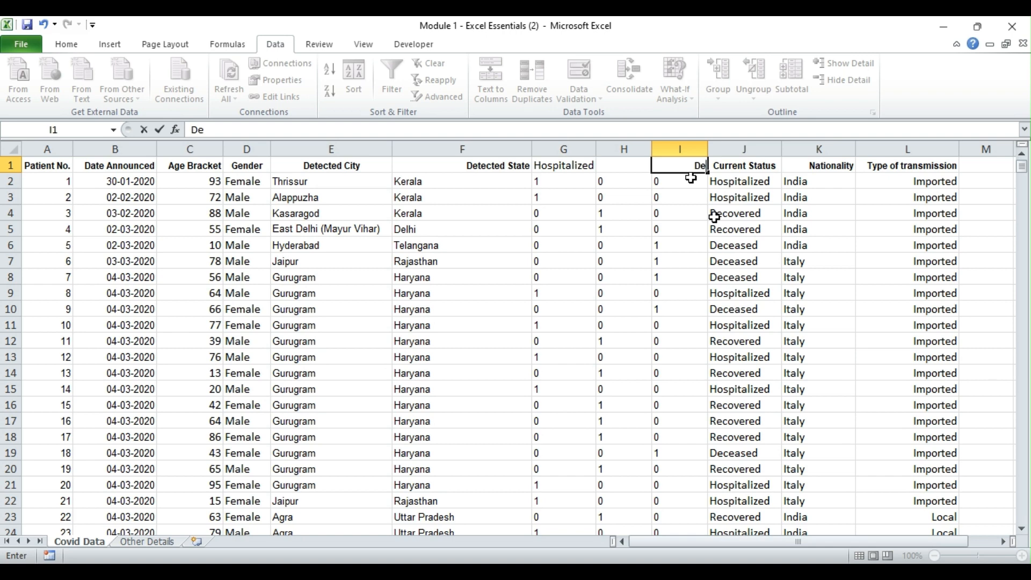
pyautogui.write('ceased')
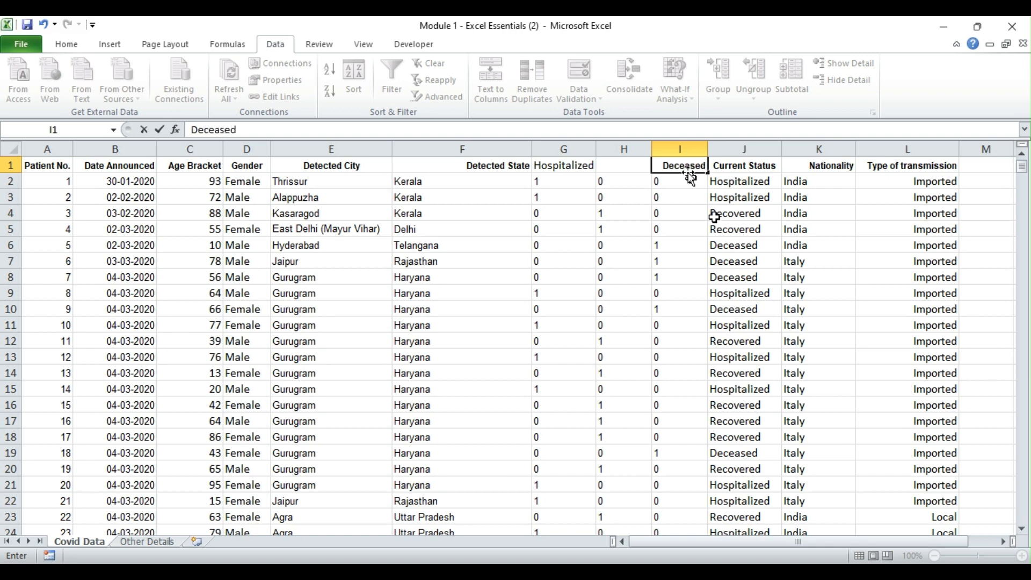
pyautogui.click(624, 170)
pyautogui.write('Rec')
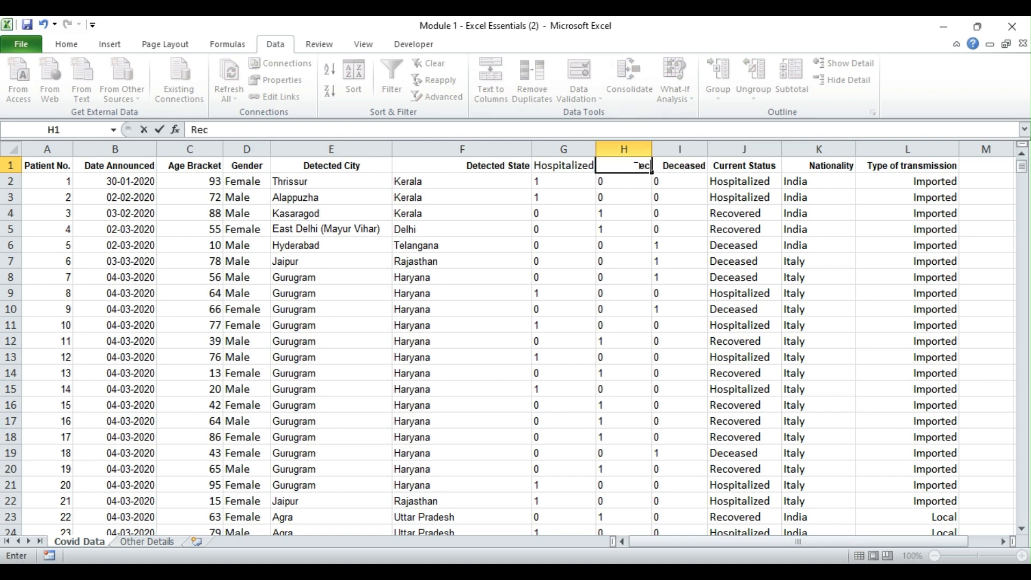
pyautogui.write('overed')
pyautogui.click(639, 258)
# - Review the Hospitalized, Recovered and Deceased columns against the Current Status entries in the patient rows
pyautogui.doubleClick(626, 180)
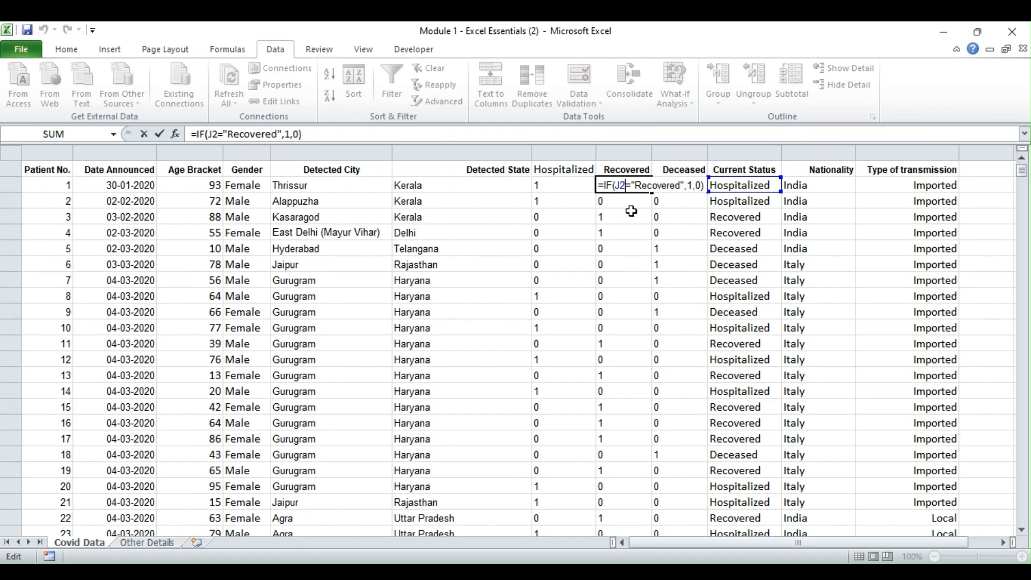
pyautogui.click(698, 166)
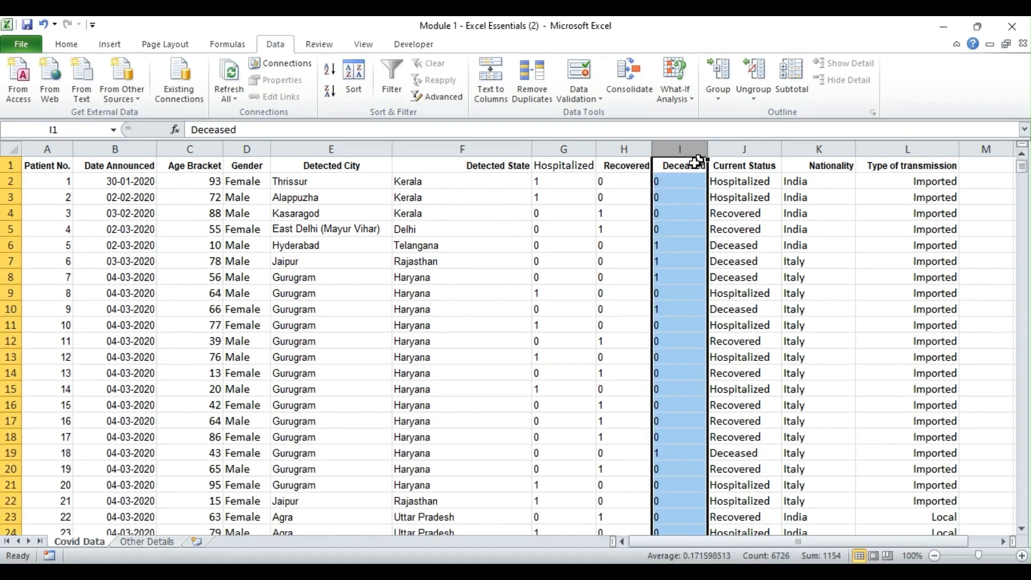
pyautogui.click(748, 182)
pyautogui.click(577, 163)
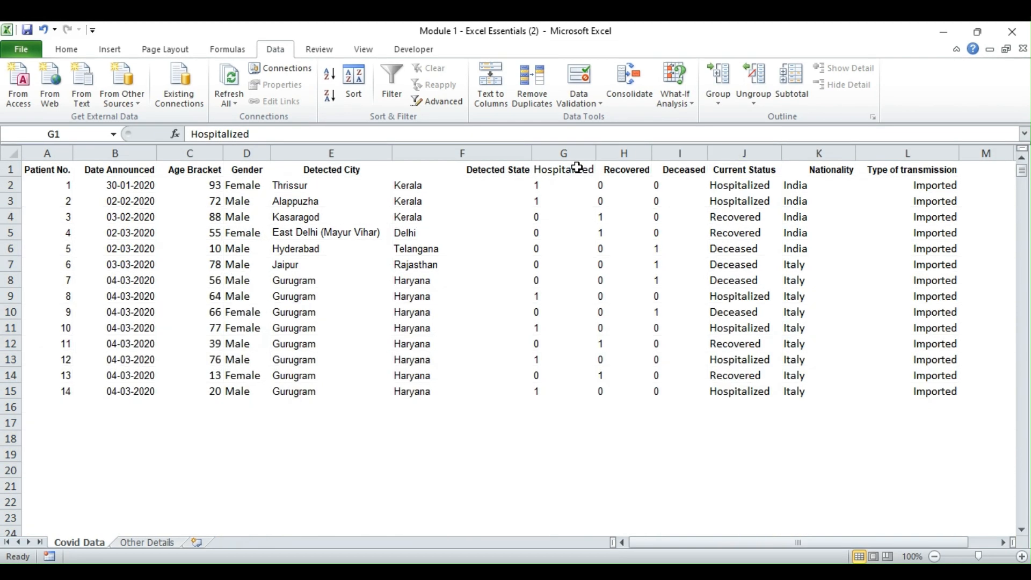
pyautogui.moveTo(577, 168); pyautogui.dragTo(681, 170)
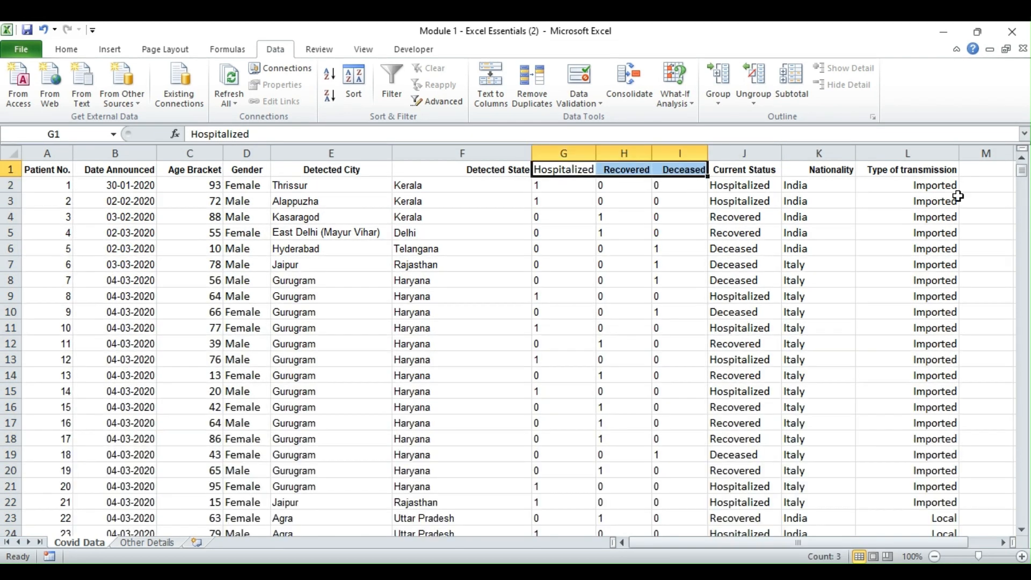
pyautogui.scroll(-4, 697, 313)
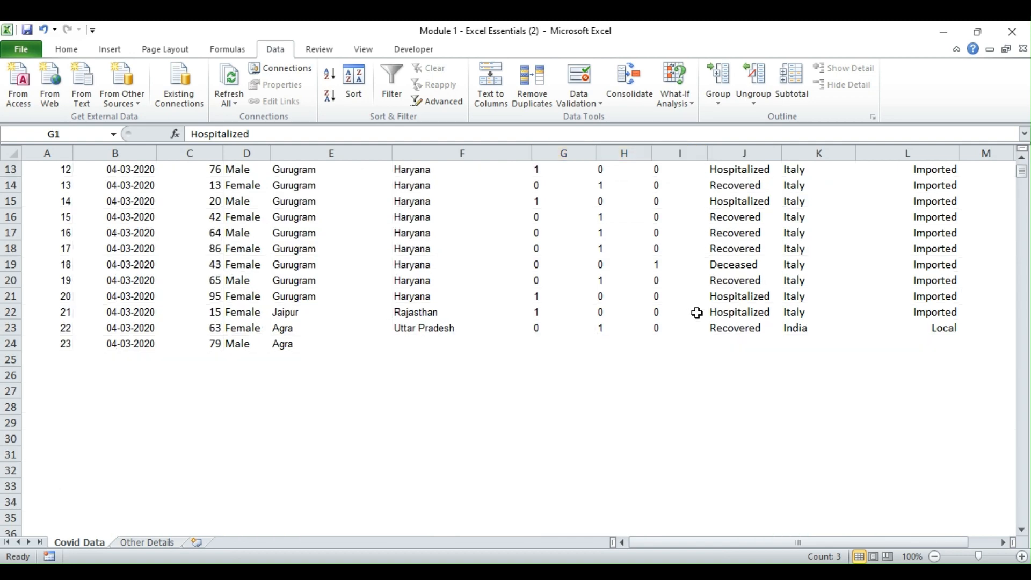
pyautogui.scroll(-5, 697, 313)
pyautogui.scroll(9, 694, 311)
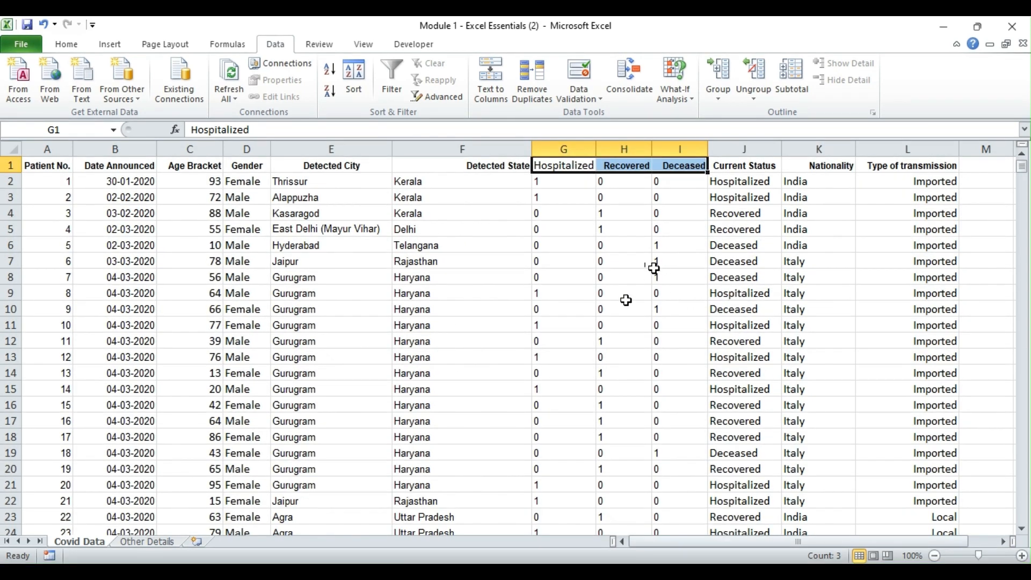
# - Change the G2 formula to =IF(J2="Hospitalized","Deceased",0) and fill it down column G
pyautogui.click(567, 181)
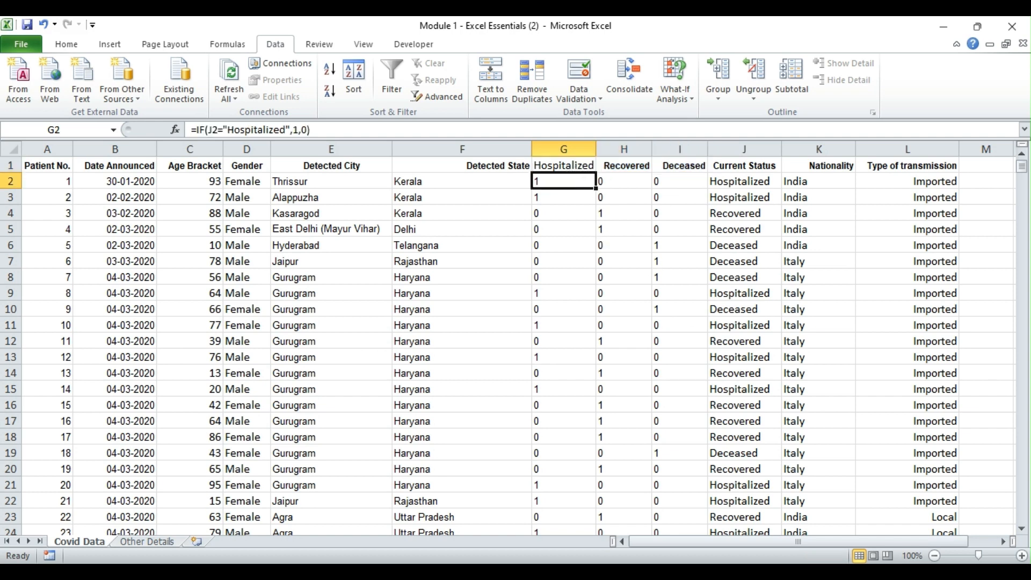
pyautogui.doubleClick(567, 180)
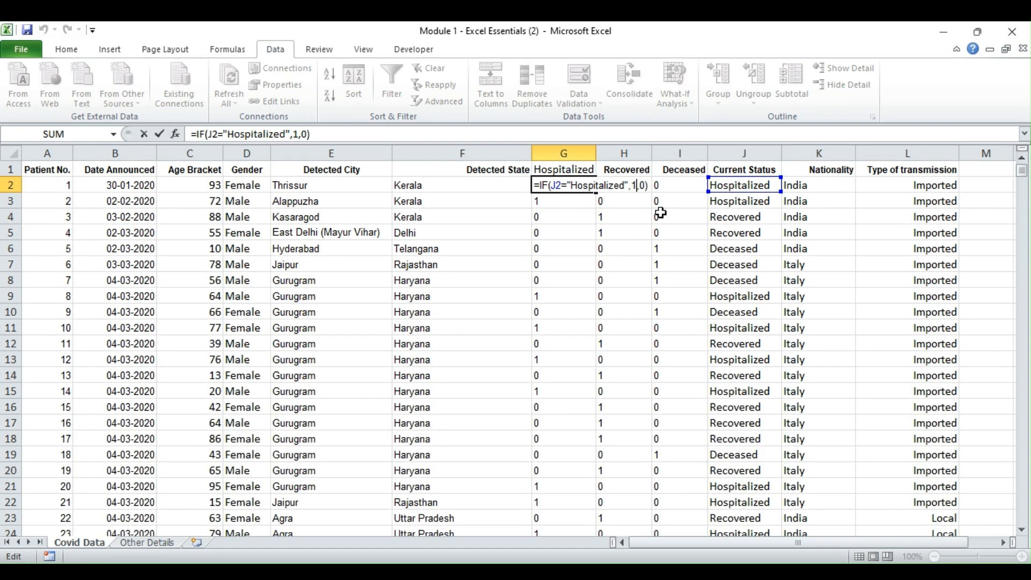
pyautogui.press('BackSpace')
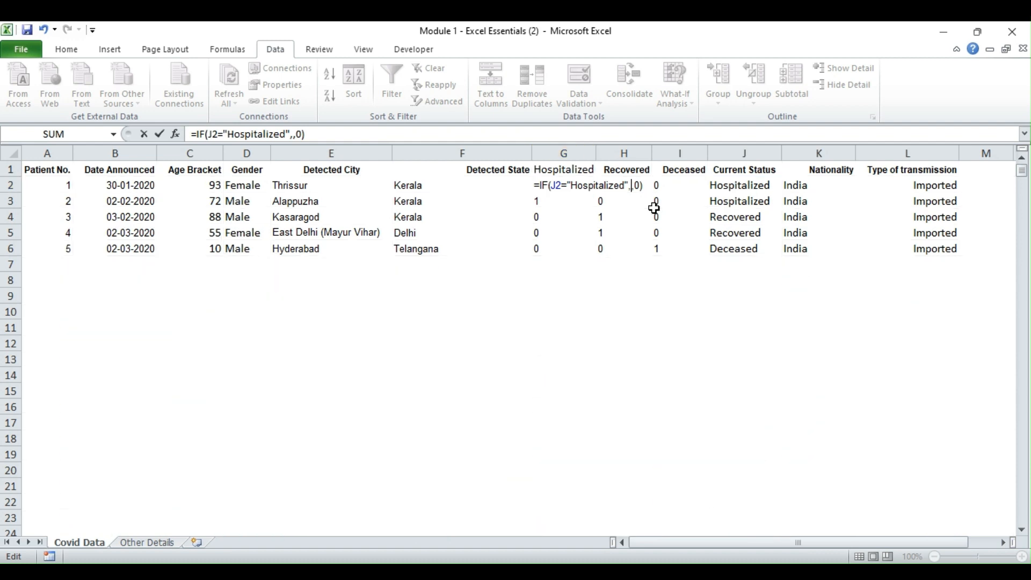
pyautogui.write('"')
pyautogui.write('Deceas')
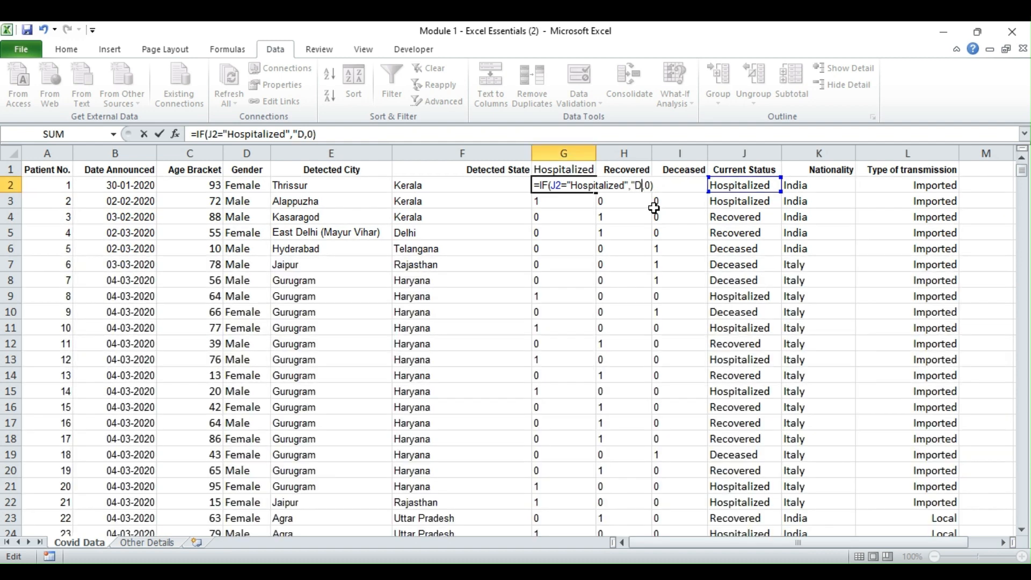
pyautogui.write('ed"')
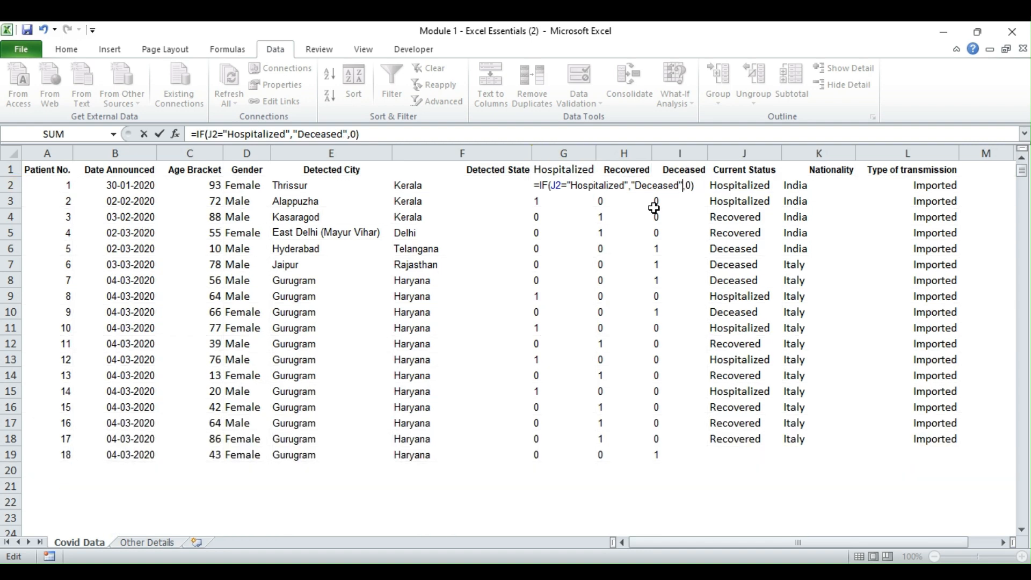
pyautogui.press('Return')
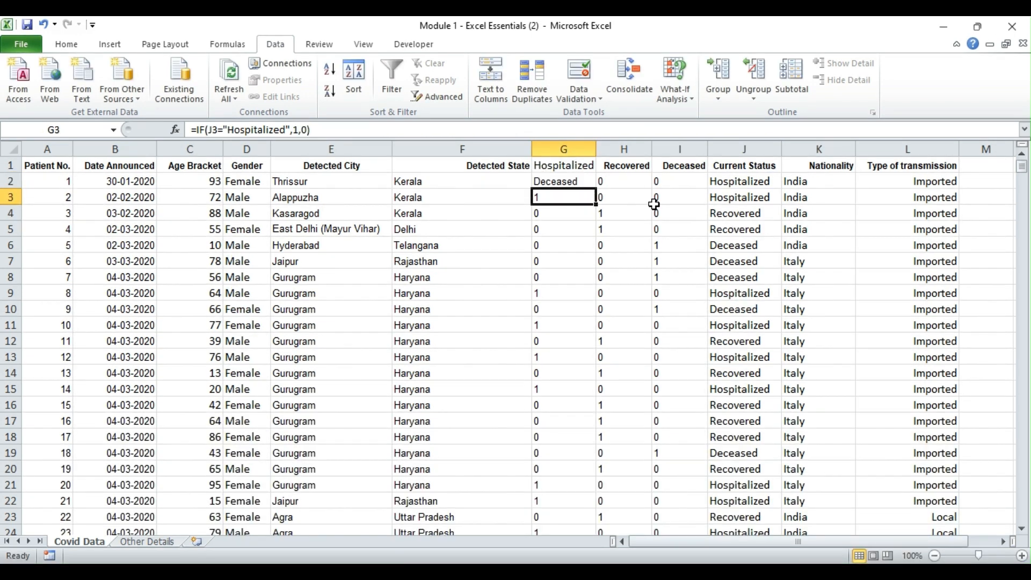
pyautogui.click(585, 182)
pyautogui.doubleClick(596, 189)
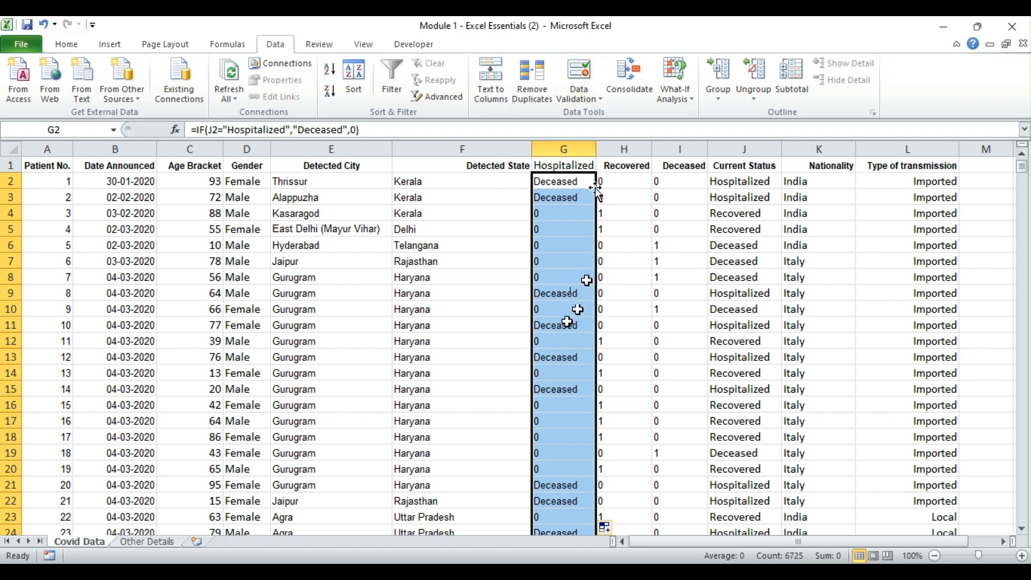
# - Change the G2 formula to =IF(J2="Hospitalized","Hospitalized",0) and fill it down the Hospitalized column
pyautogui.doubleClick(576, 183)
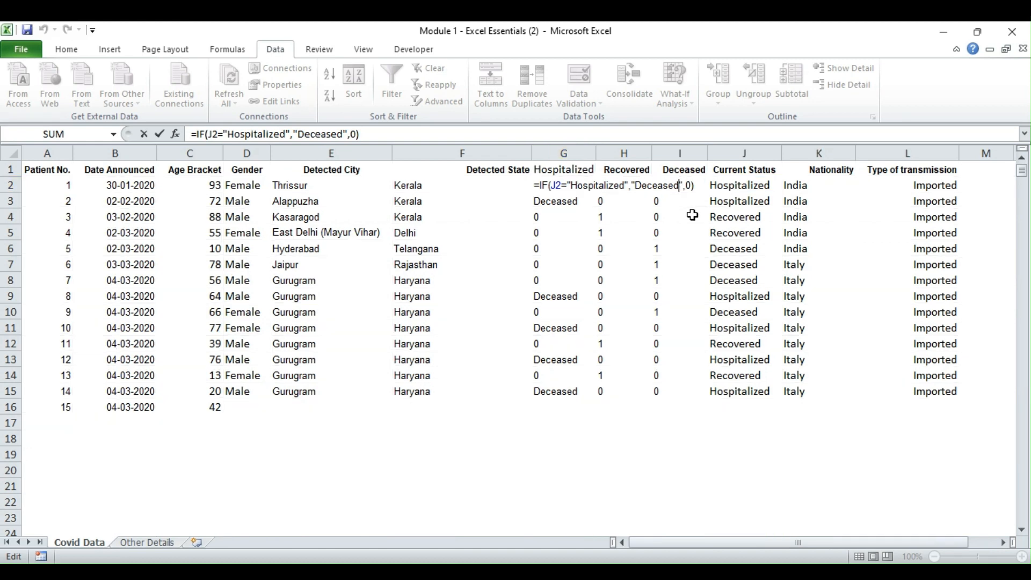
pyautogui.press('BackSpace')
pyautogui.press('BackSpace')
pyautogui.press('BackSpace')
pyautogui.press('BackSpace')
pyautogui.press('BackSpace')
pyautogui.press('BackSpace')
pyautogui.press('BackSpace')
pyautogui.press('BackSpace')
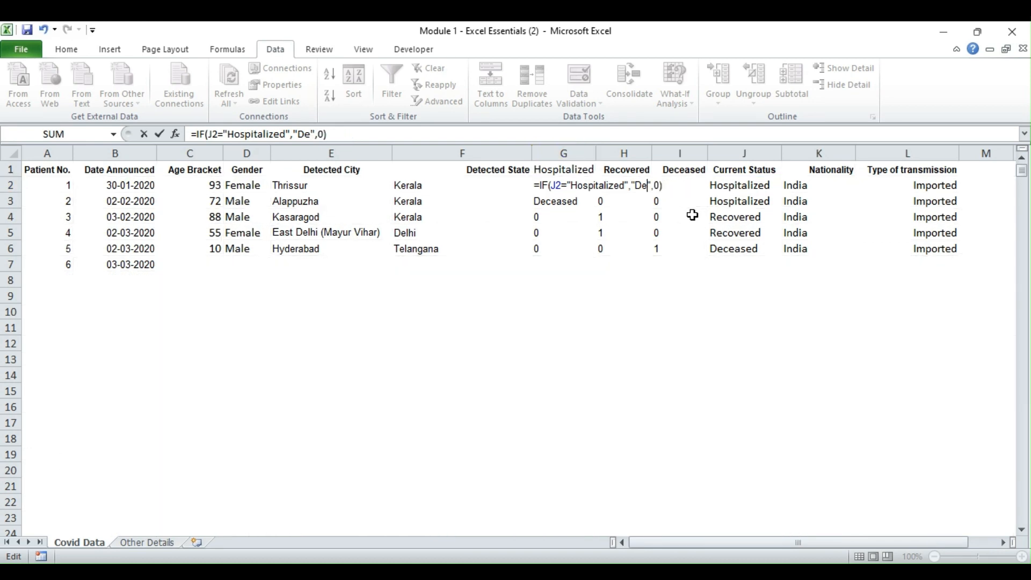
pyautogui.write('Hospitaliz')
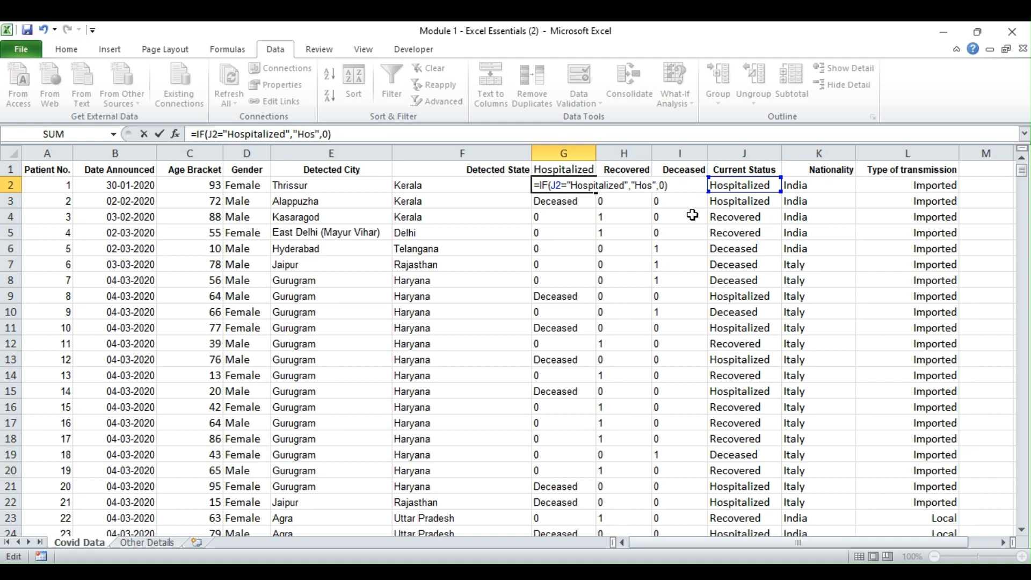
pyautogui.write('ed","Hospitalized')
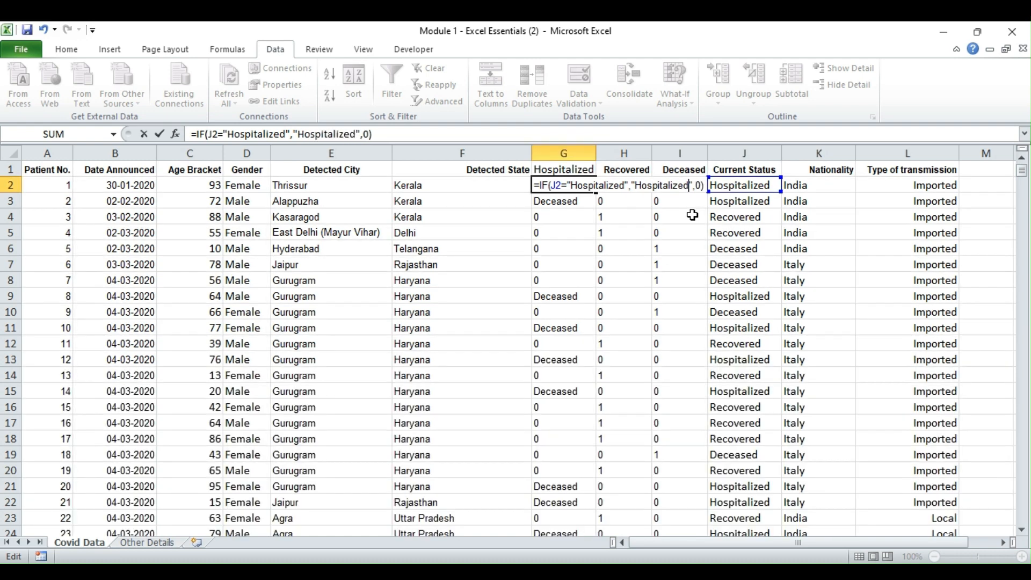
pyautogui.press('Return')
pyautogui.click(580, 182)
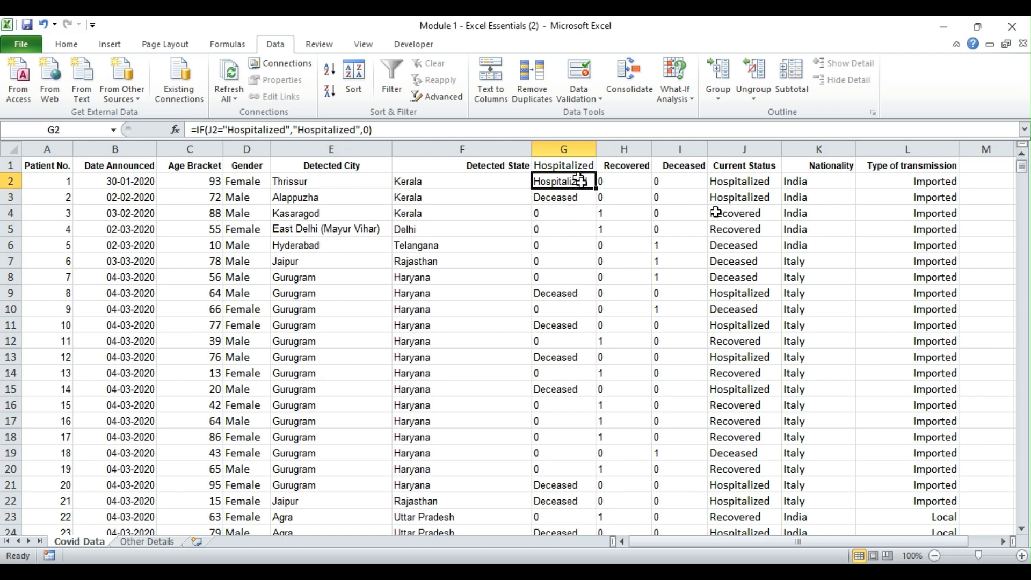
pyautogui.doubleClick(596, 189)
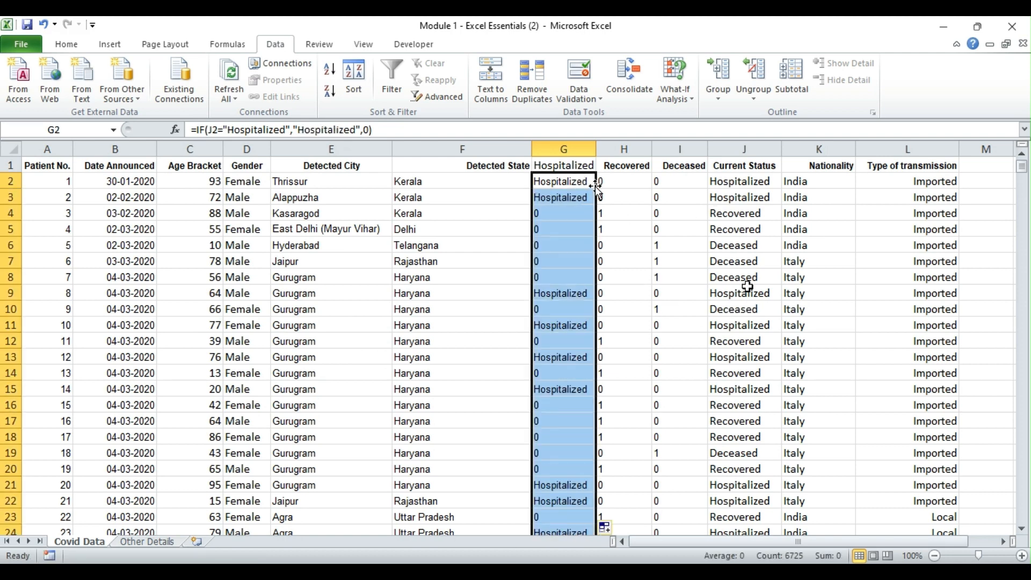
# - Change the H2 formula to =IF(J2="Recovered","Recovered",0) and fill it down the Recovered column
pyautogui.click(623, 186)
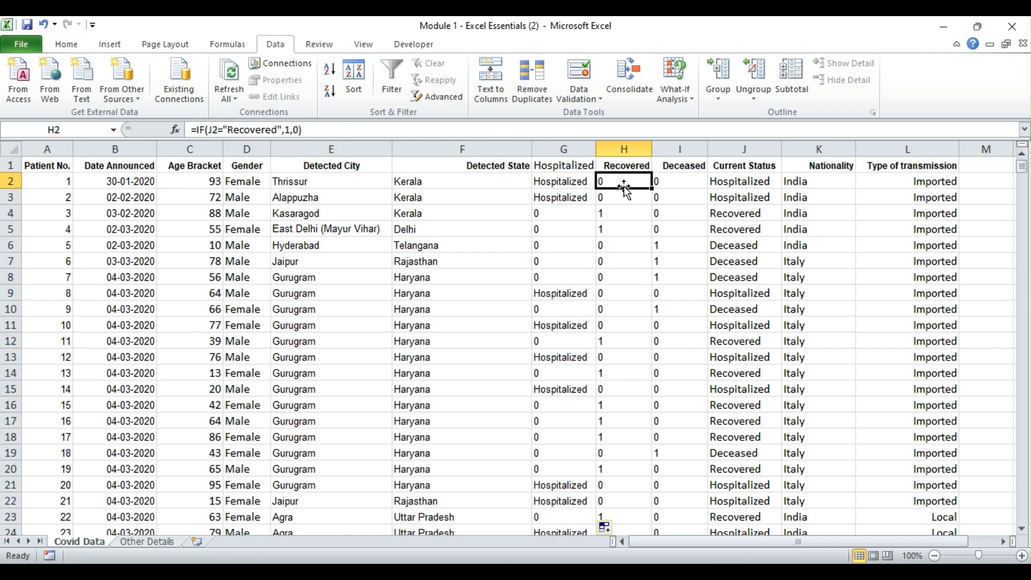
pyautogui.doubleClick(643, 181)
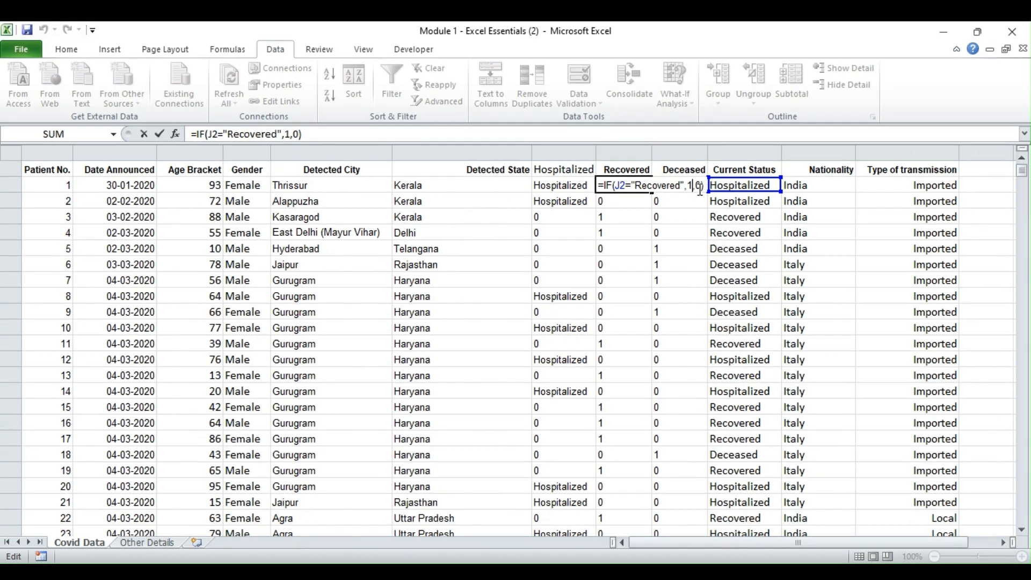
pyautogui.press('BackSpace')
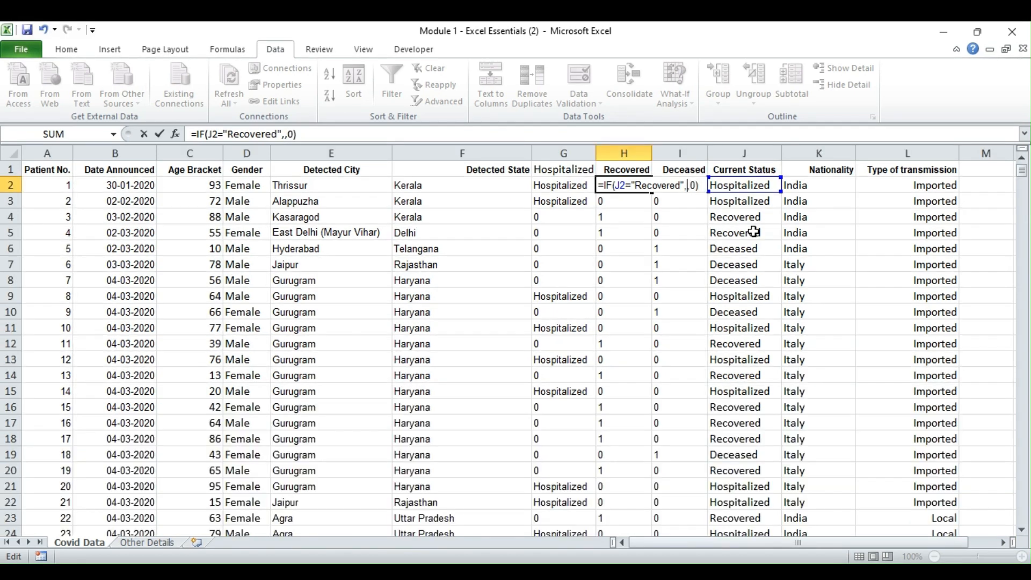
pyautogui.write('"Recovere')
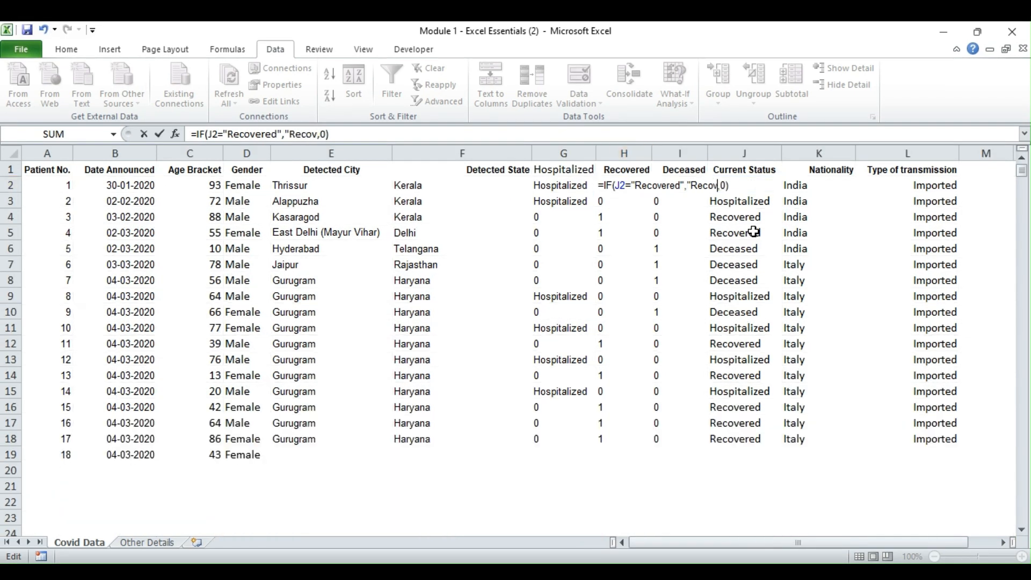
pyautogui.write('d"')
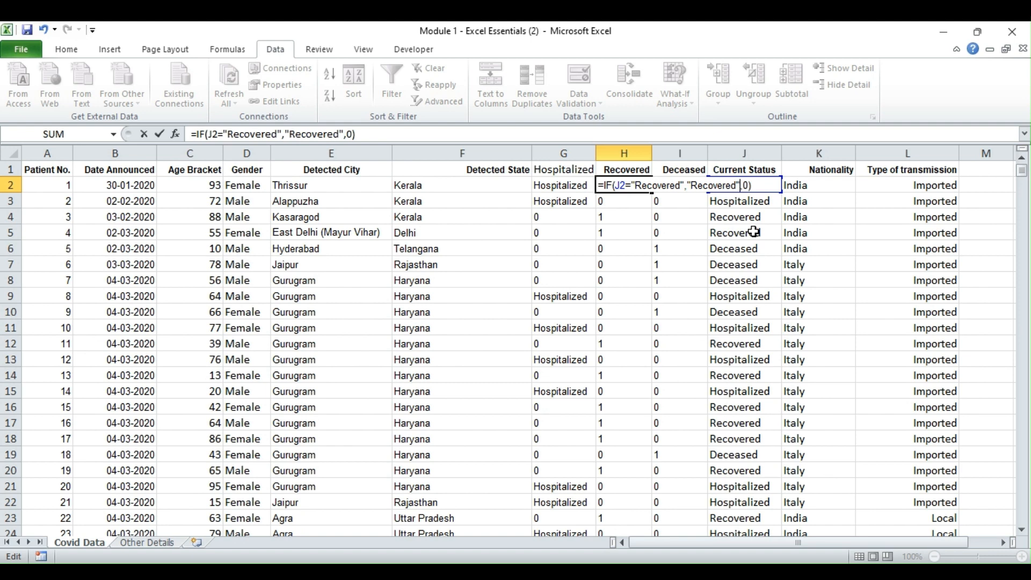
pyautogui.press('Return')
pyautogui.click(634, 181)
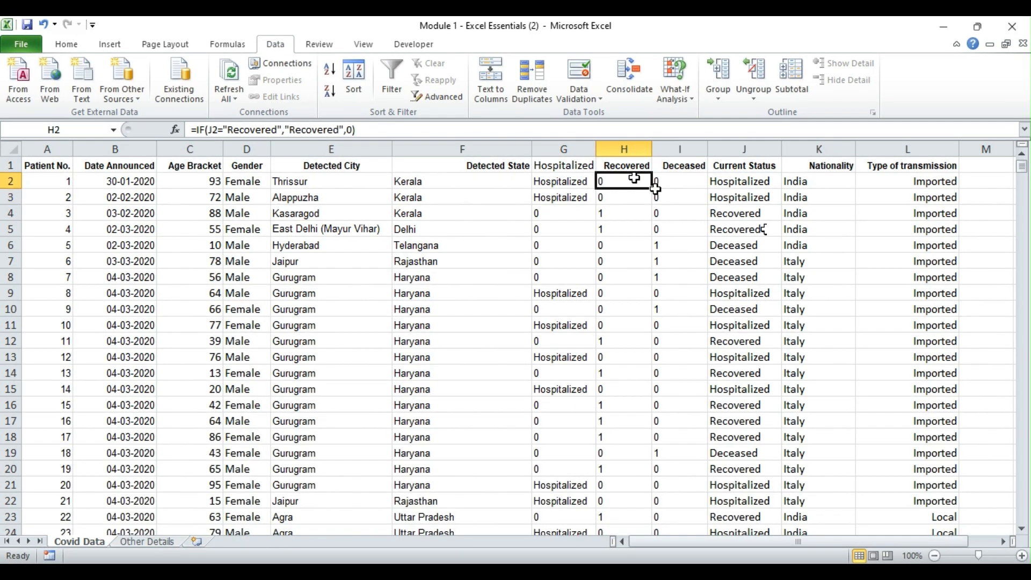
pyautogui.doubleClick(651, 189)
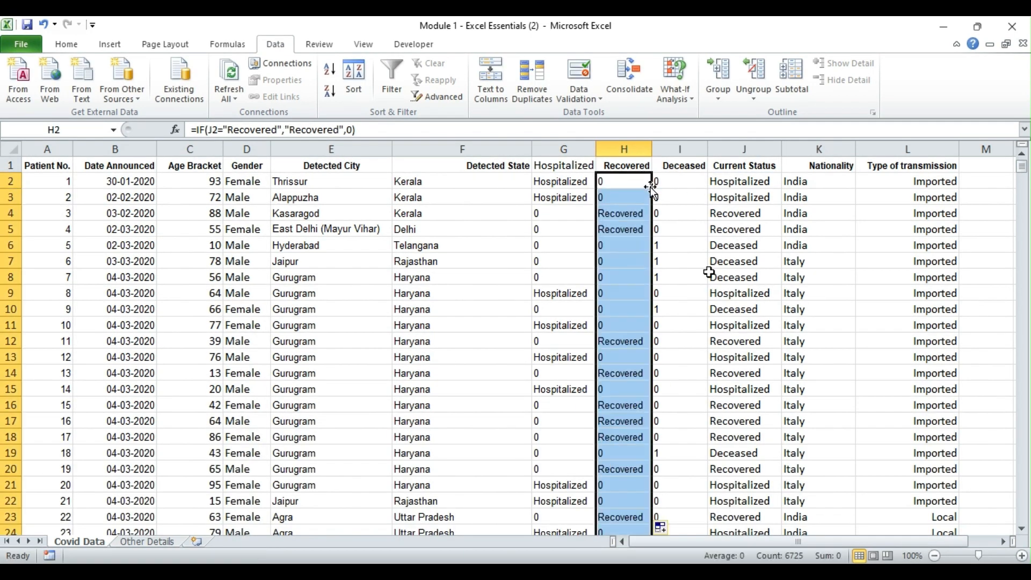
# - Change the I2 formula to =IF(J2="Deceased","Deceased",0) and fill it down the Deceased column
pyautogui.click(667, 186)
pyautogui.doubleClick(668, 182)
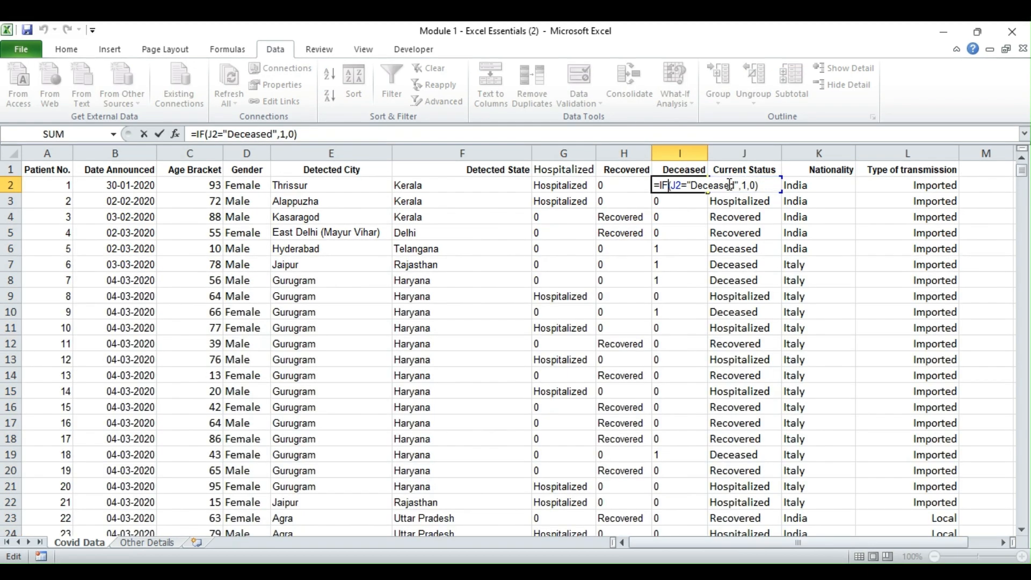
pyautogui.click(747, 185)
pyautogui.press('BackSpace')
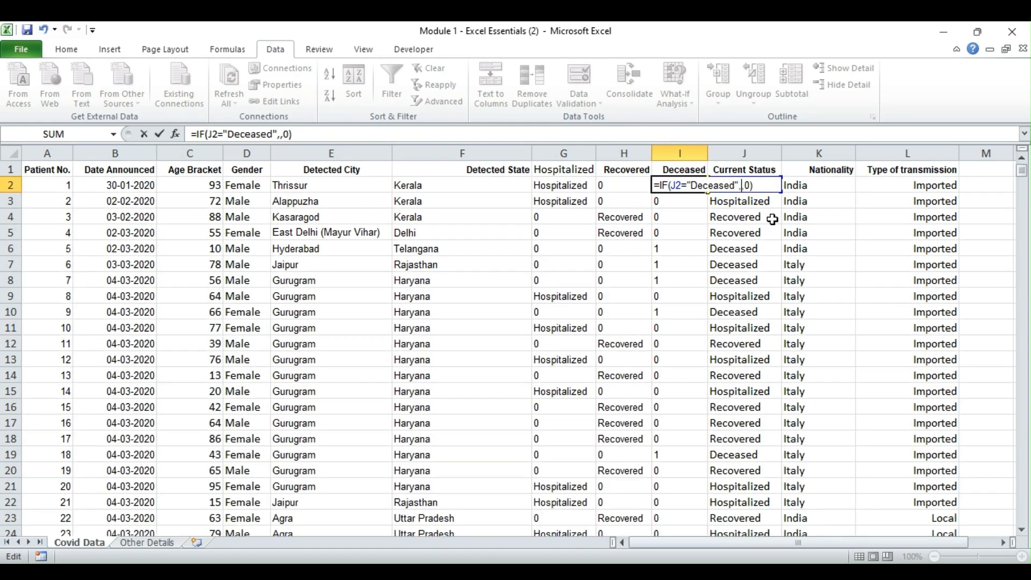
pyautogui.write('"Deceased"')
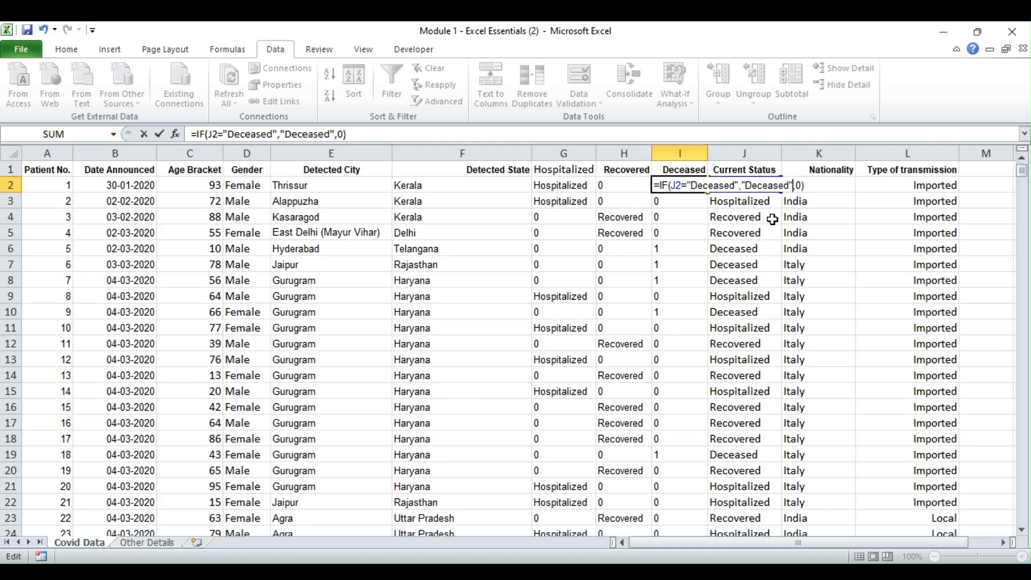
pyautogui.press('Return')
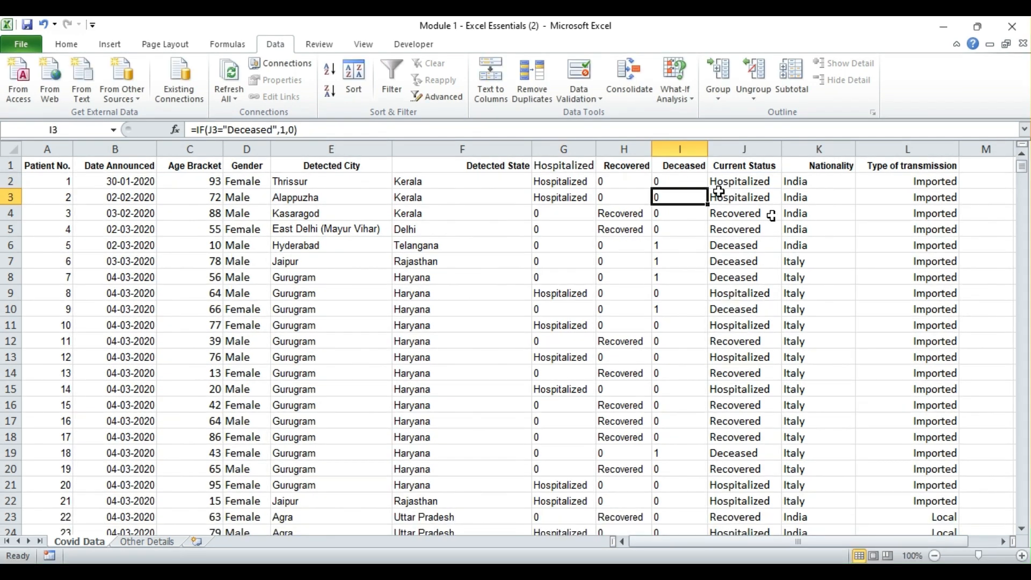
pyautogui.click(691, 180)
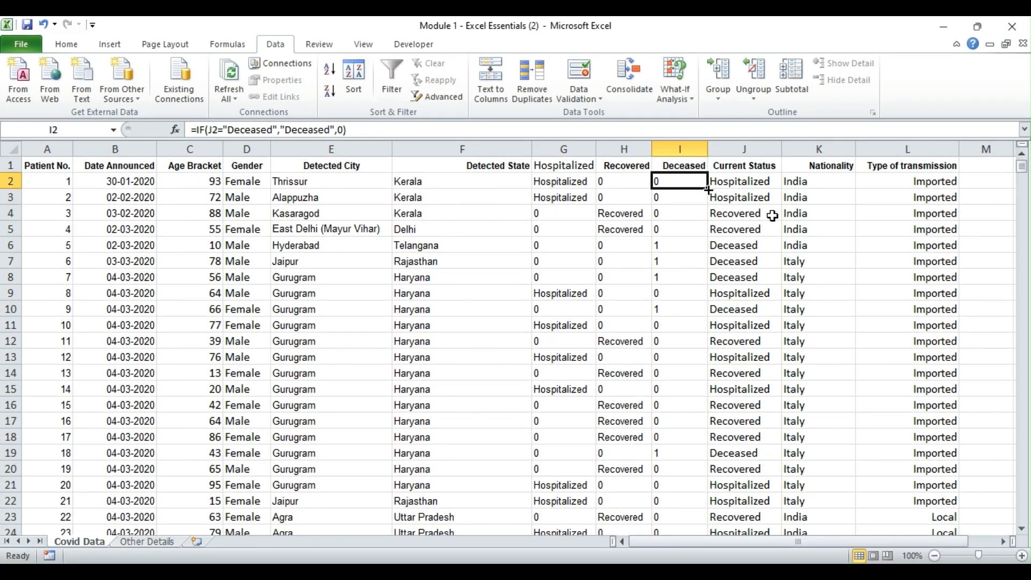
pyautogui.doubleClick(708, 189)
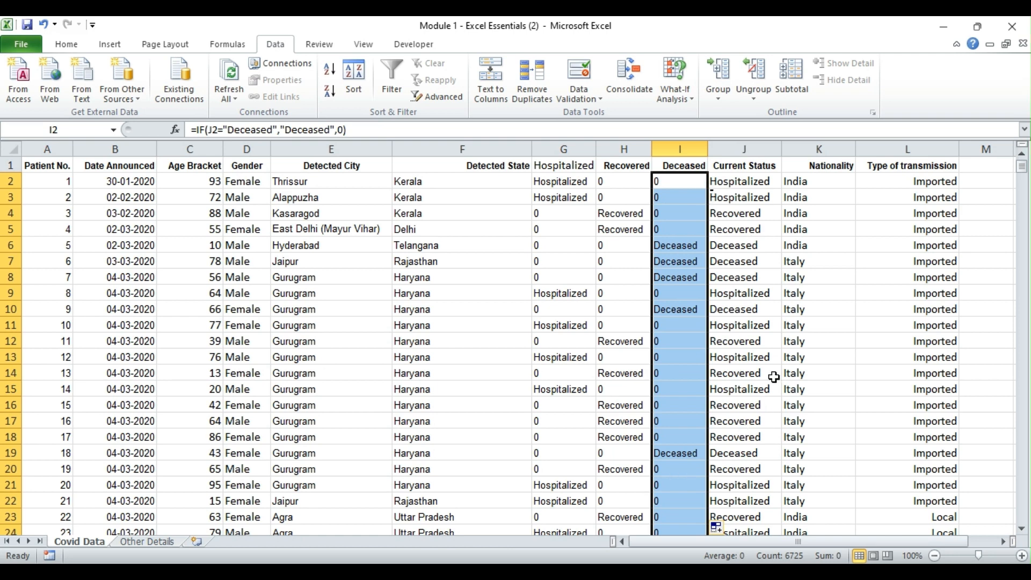